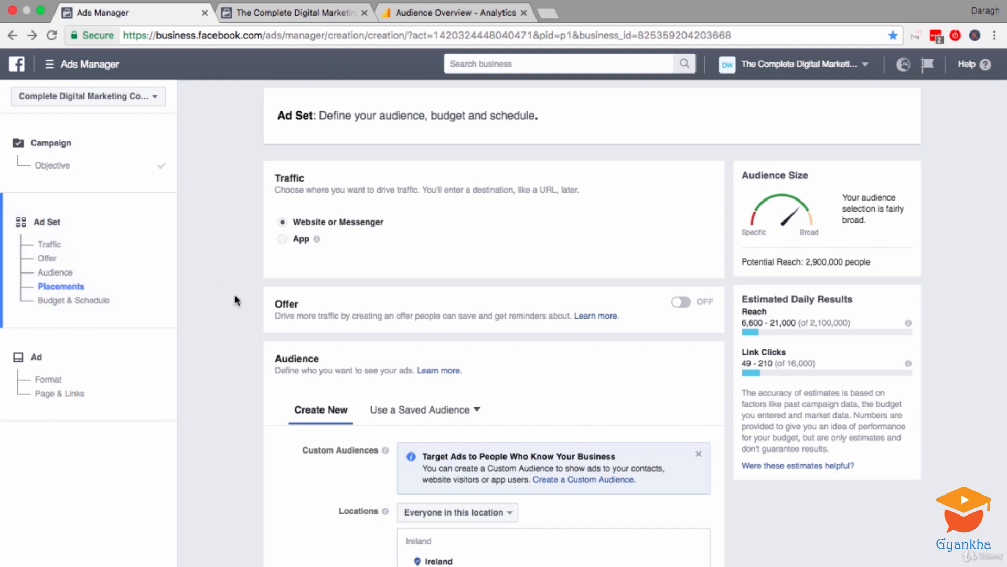
# Examine the ad set's audience section and highlight its potential reach estimate
pyautogui.scroll(-2, 235, 294)
pyautogui.scroll(-4, 234, 315)
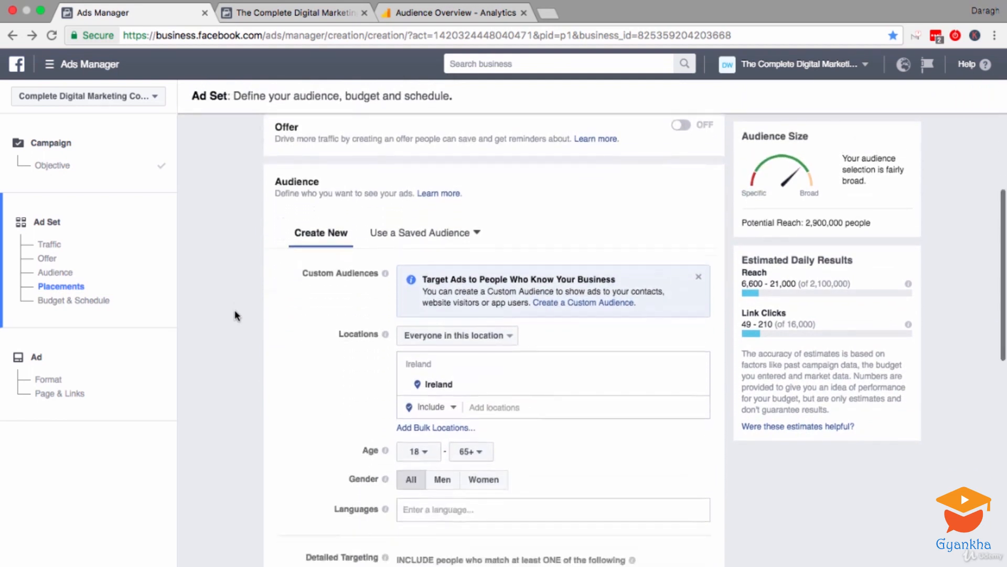
pyautogui.scroll(-1, 250, 194)
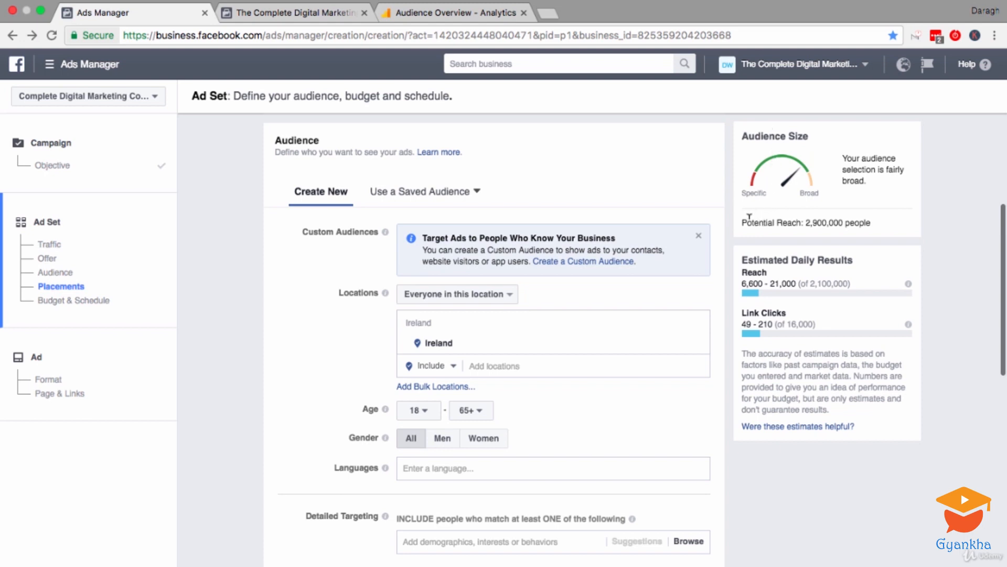
pyautogui.moveTo(743, 222); pyautogui.dragTo(880, 219)
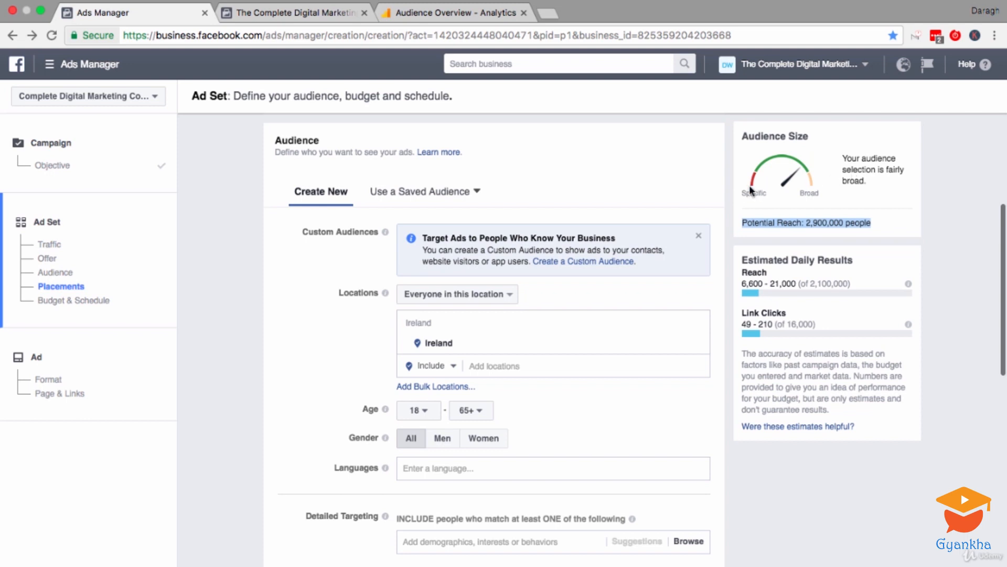
# Add the state Dublin, Ireland, as the ad set's included audience location
pyautogui.scroll(-3, 350, 250)
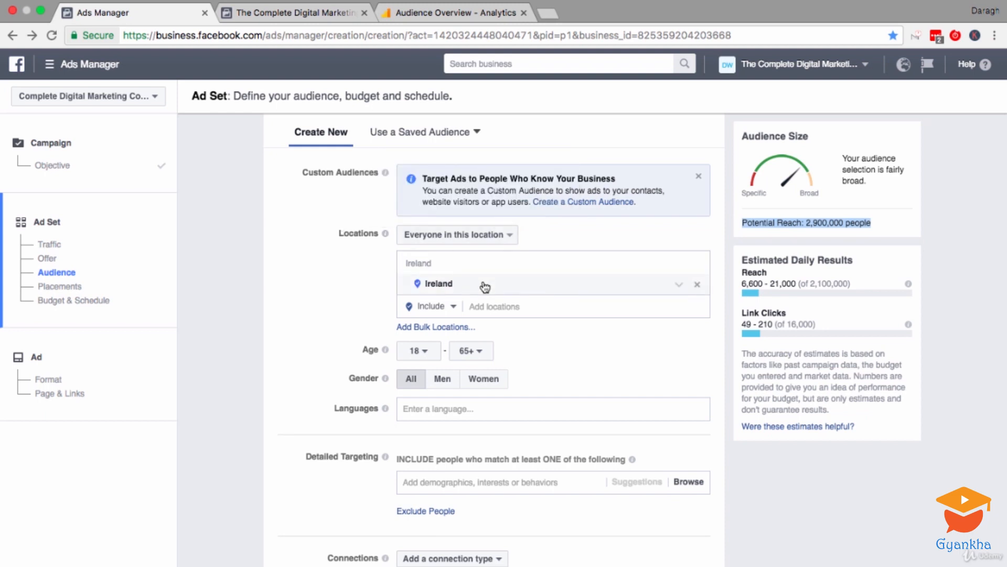
pyautogui.scroll(-2, 370, 290)
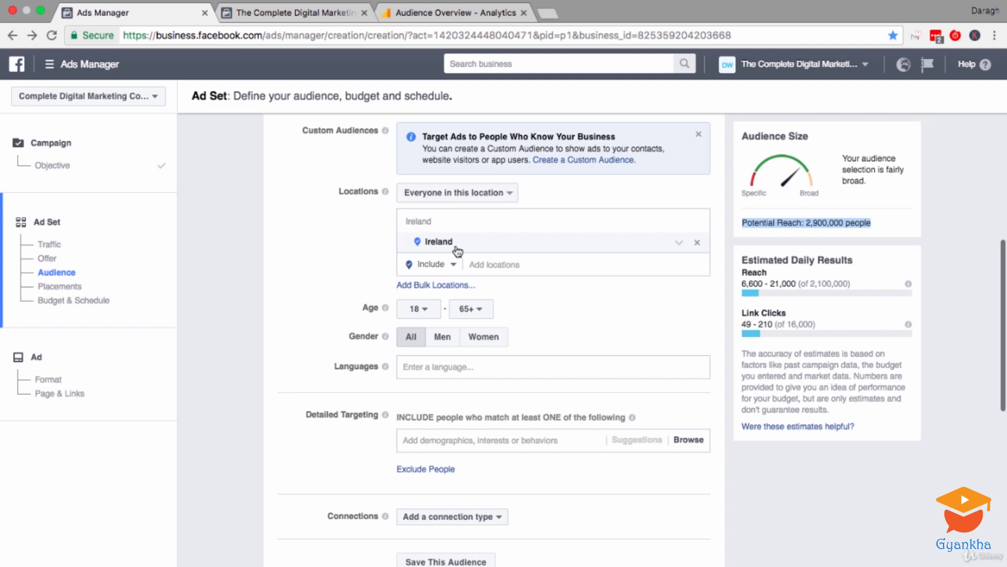
pyautogui.click(480, 259)
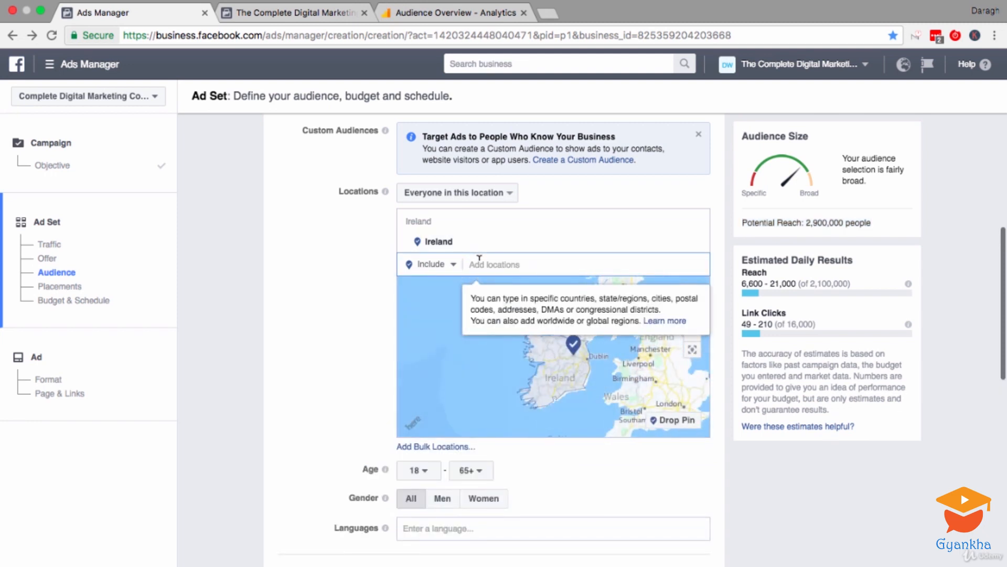
pyautogui.write('Dublin')
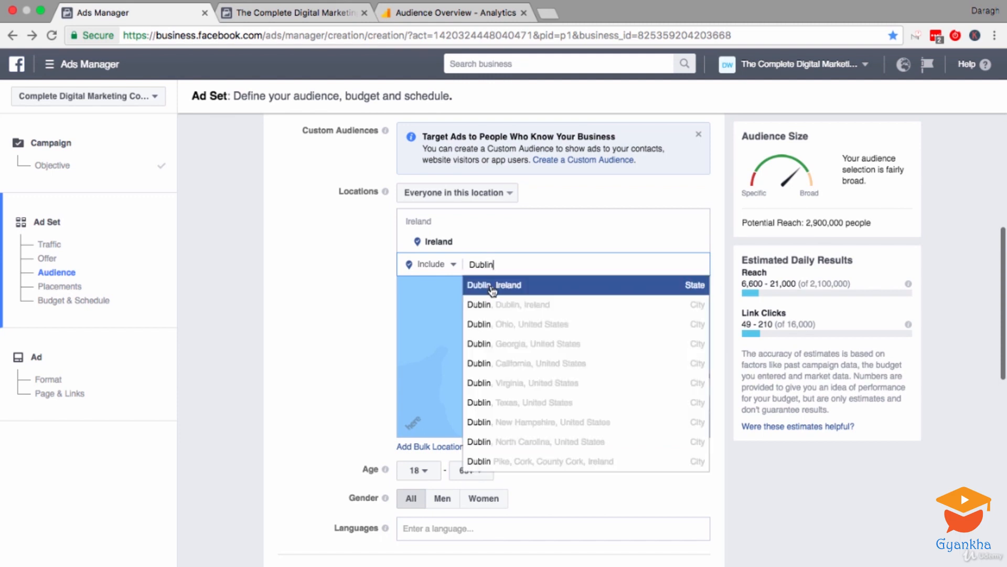
pyautogui.click(492, 286)
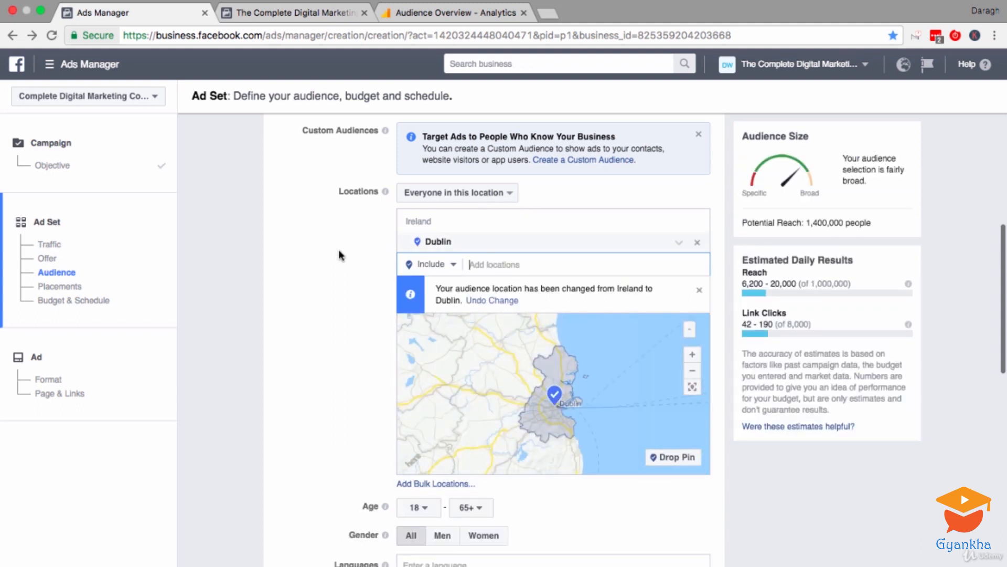
# Target the city of Kilmainham, Dublin, Ireland, as the audience location with a 10-mile radius
pyautogui.scroll(1, 339, 261)
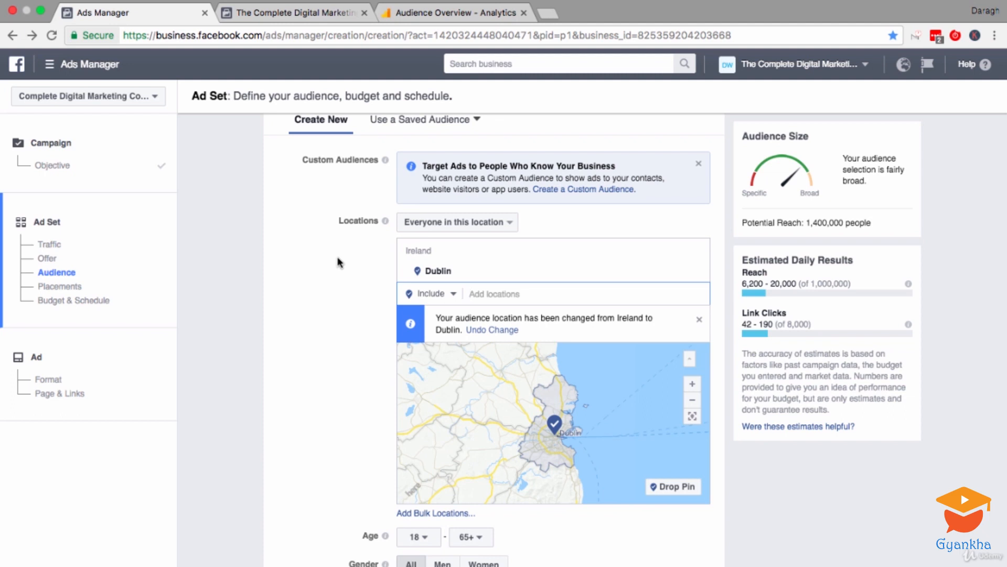
pyautogui.write('Kilmain')
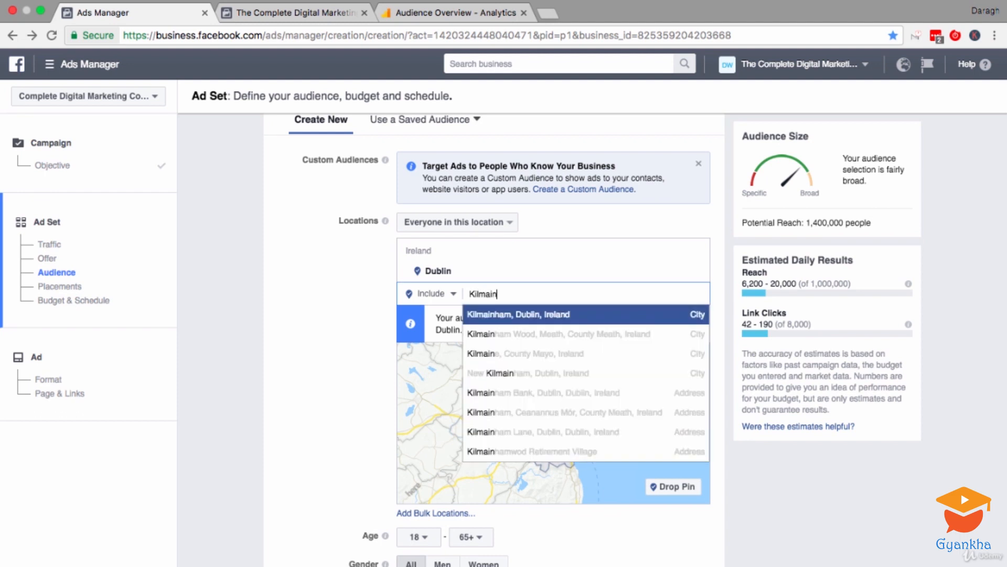
pyautogui.click(484, 315)
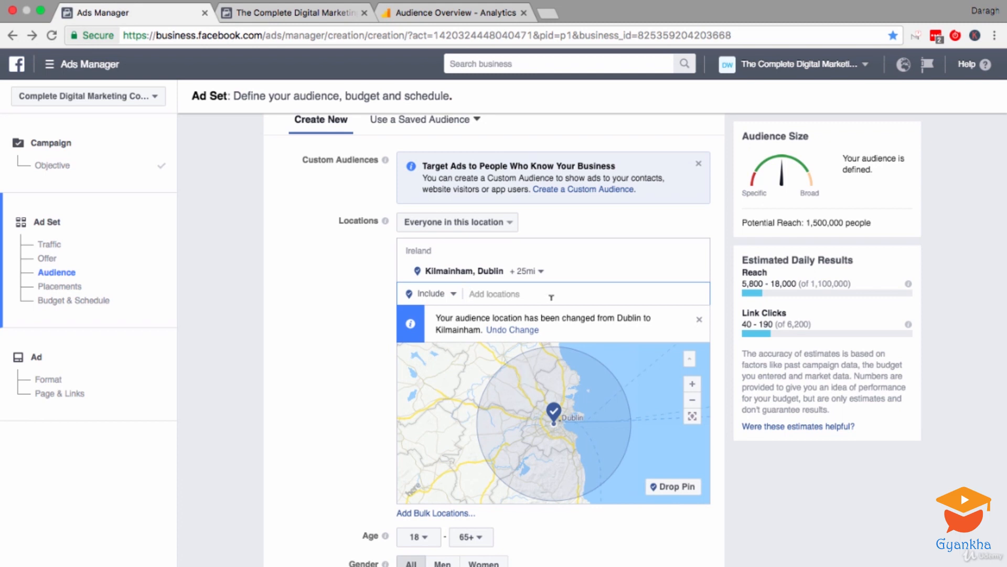
pyautogui.click(538, 272)
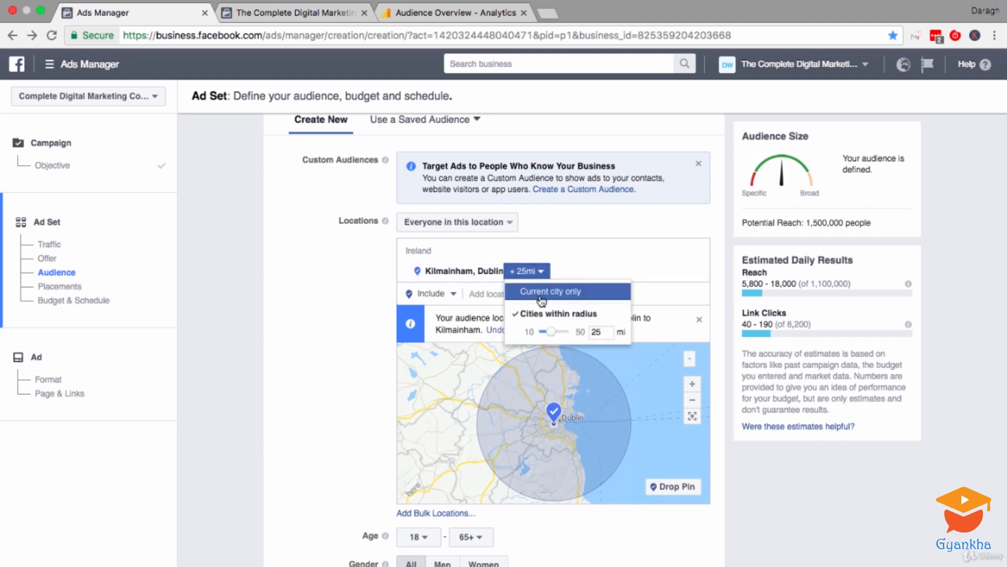
pyautogui.moveTo(551, 333); pyautogui.dragTo(534, 332)
pyautogui.click(485, 345)
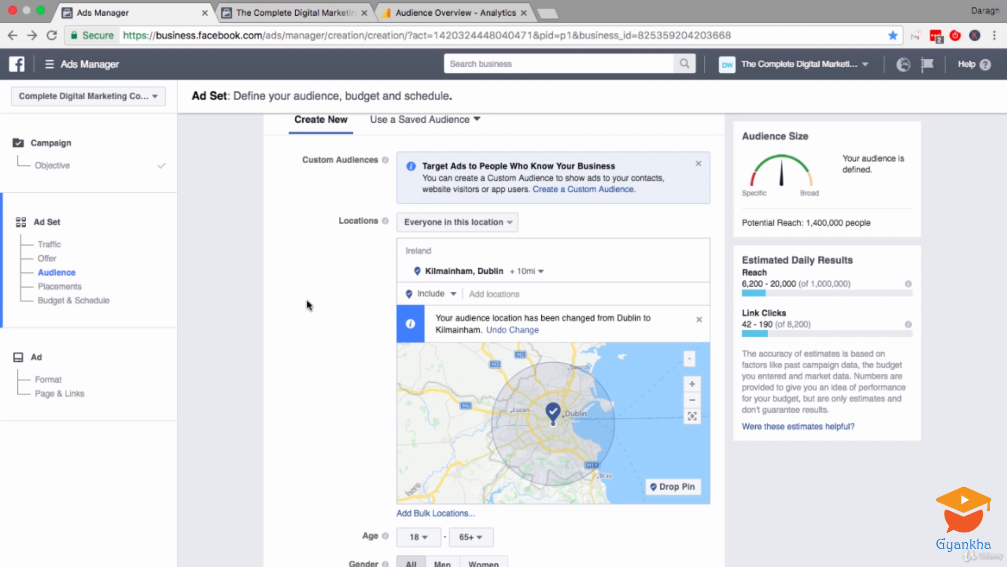
# Set the audience language to English (US)
pyautogui.scroll(-5, 307, 303)
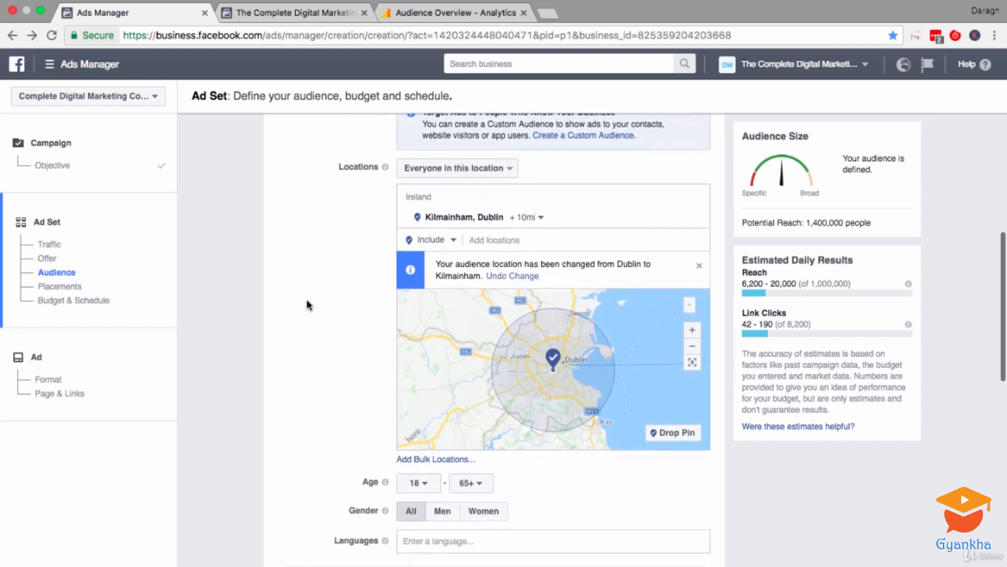
pyautogui.scroll(-1, 306, 305)
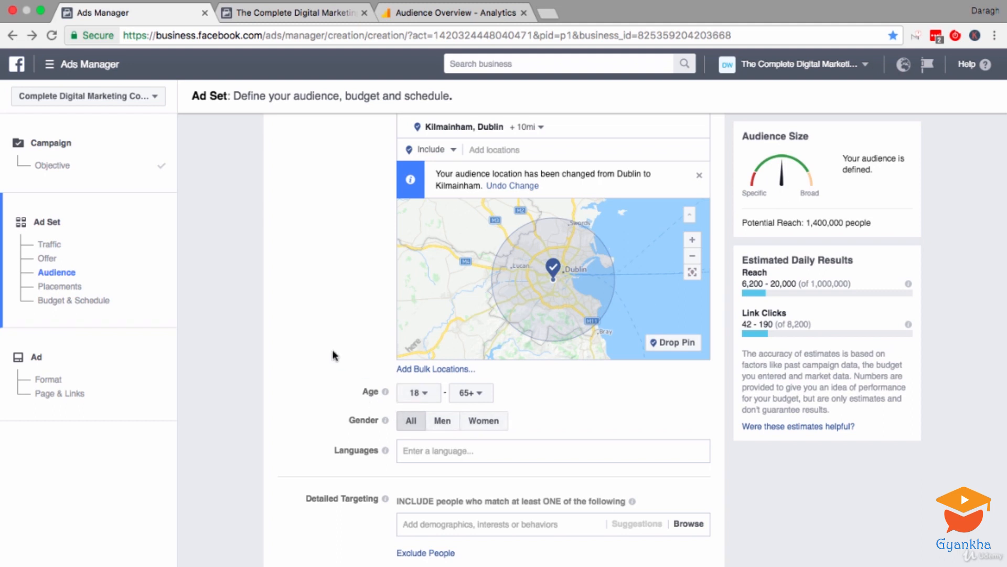
pyautogui.scroll(-2, 346, 362)
pyautogui.click(409, 406)
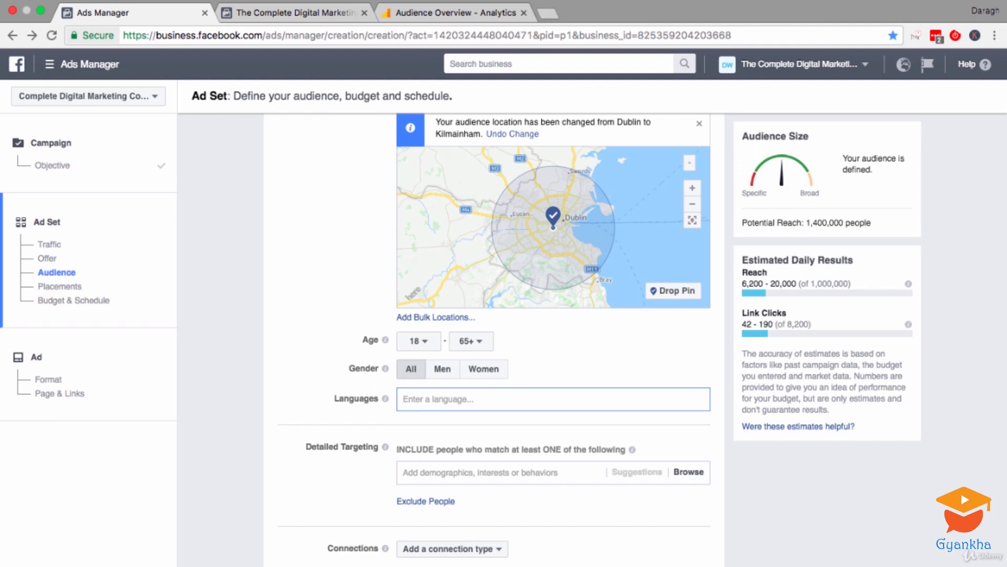
pyautogui.write('english')
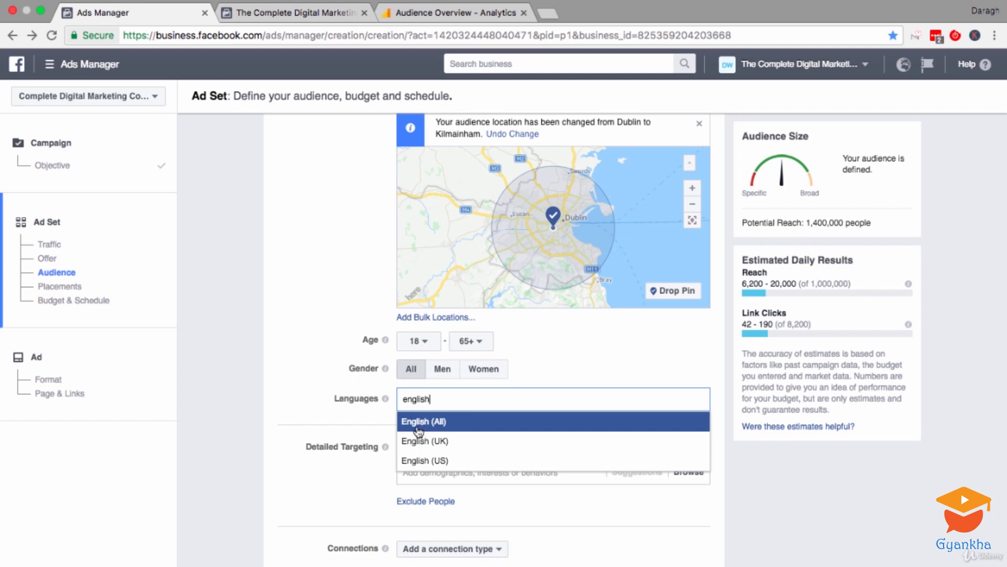
pyautogui.click(416, 460)
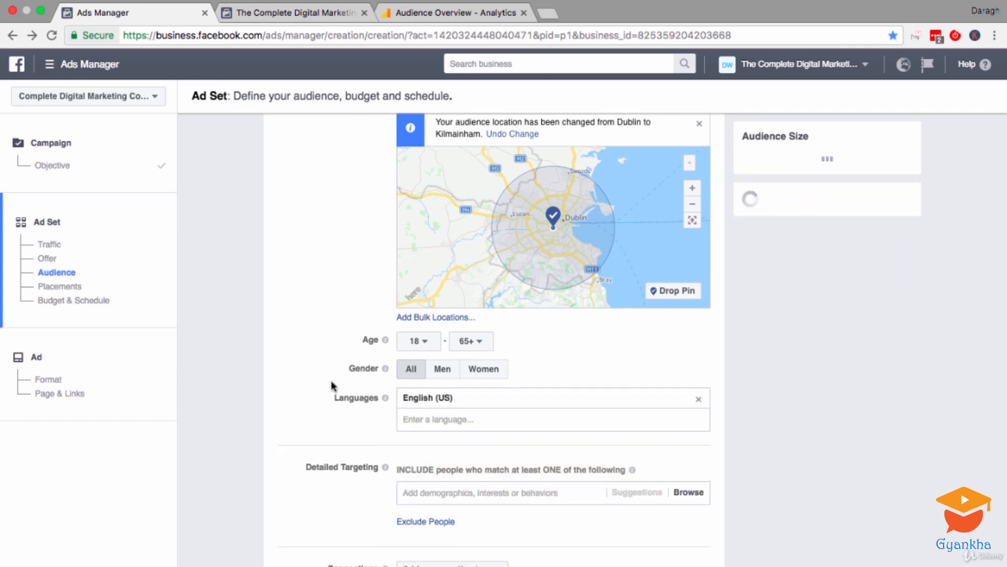
# Browse the detailed targeting demographics, examining the Education and Life Events categories
pyautogui.scroll(-1, 332, 386)
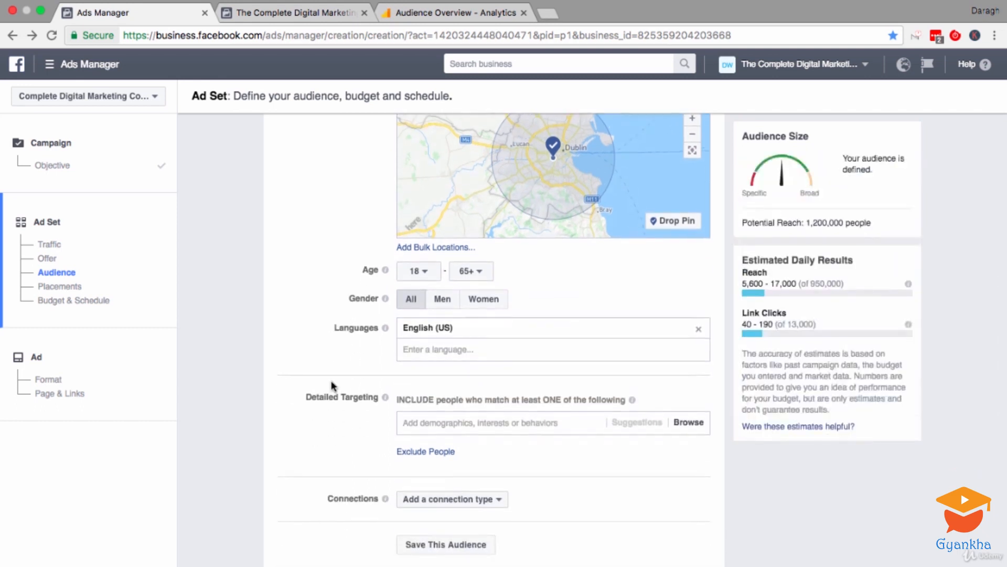
pyautogui.click(435, 416)
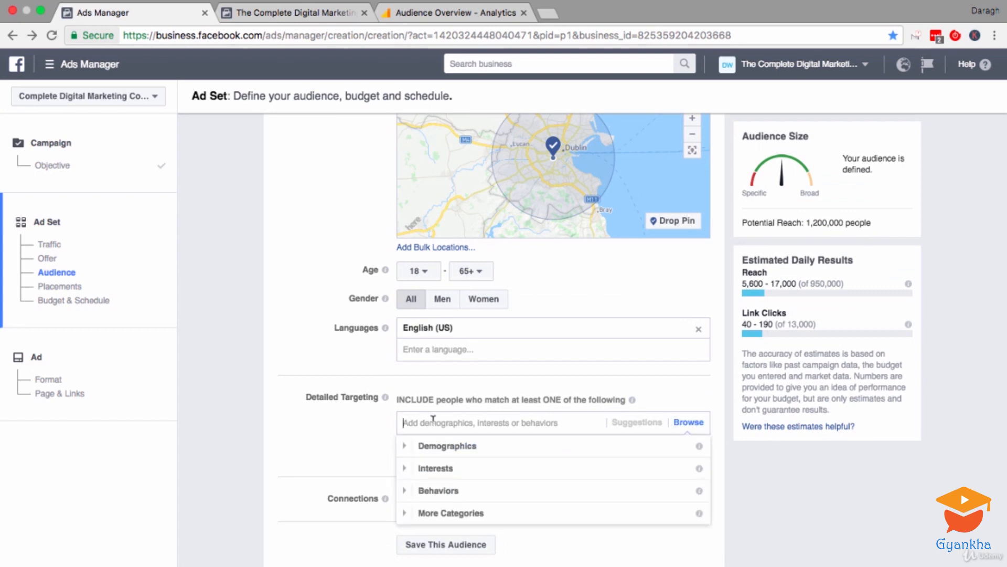
pyautogui.click(407, 447)
pyautogui.scroll(-2, 391, 446)
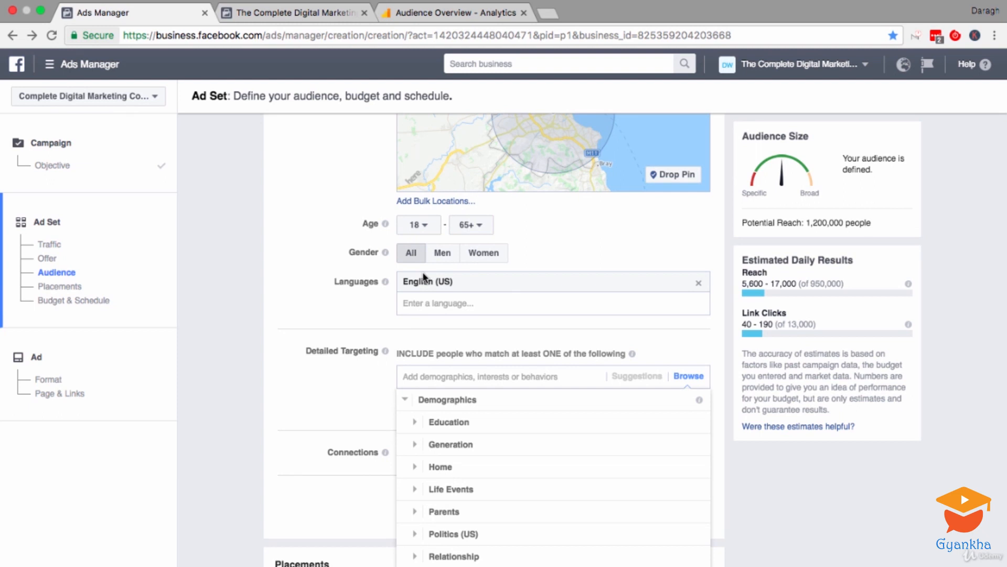
pyautogui.scroll(-3, 424, 276)
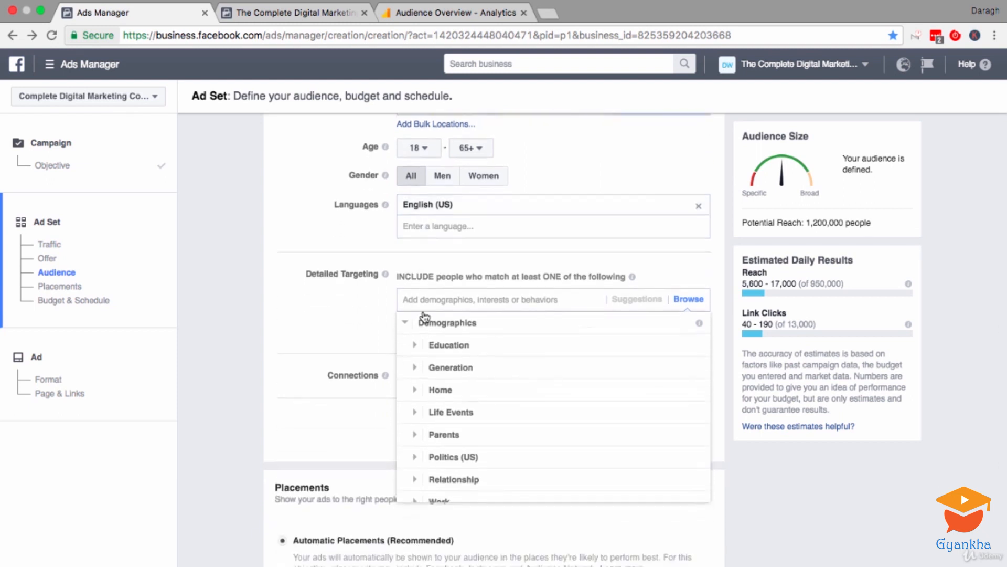
pyautogui.click(416, 347)
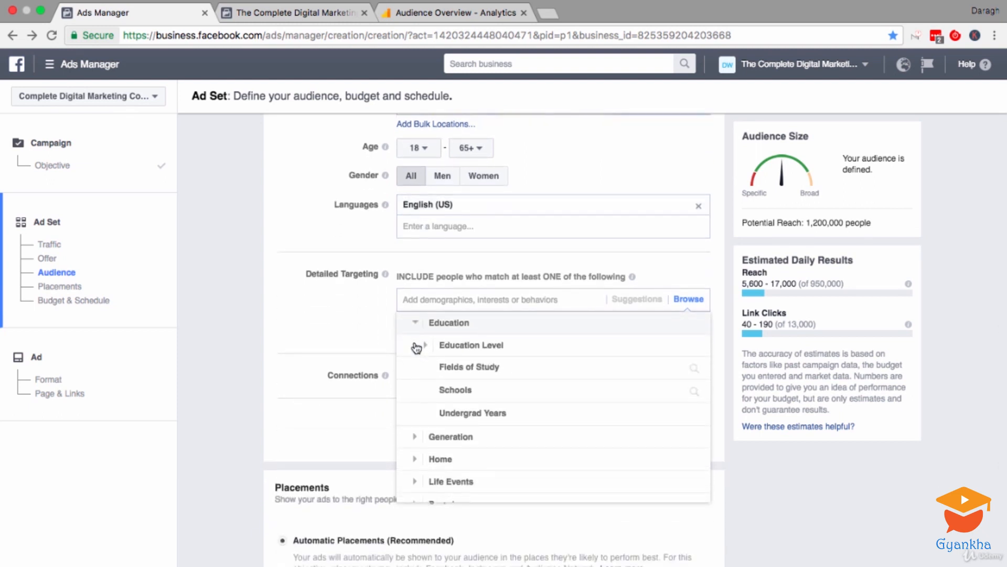
pyautogui.click(417, 324)
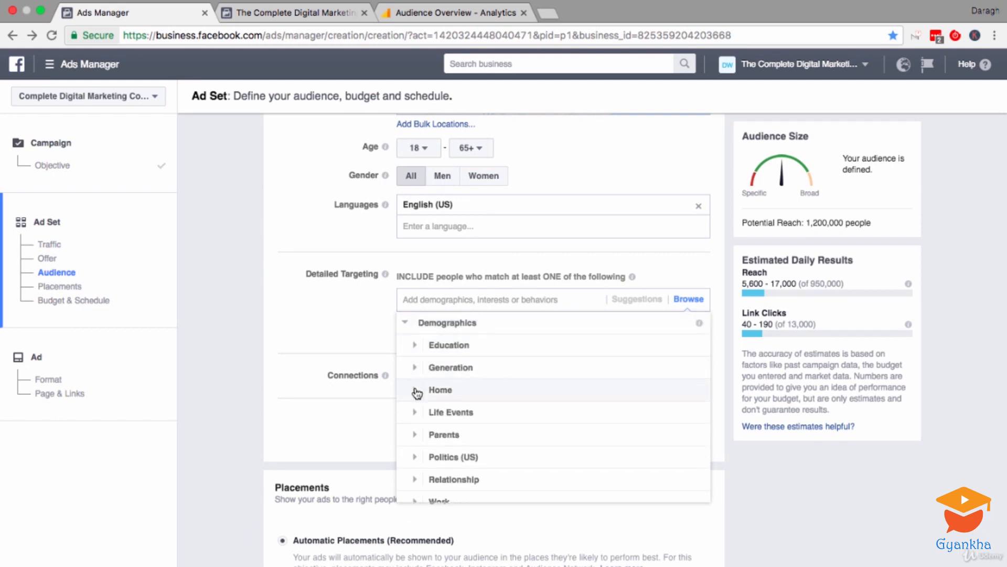
pyautogui.click(416, 405)
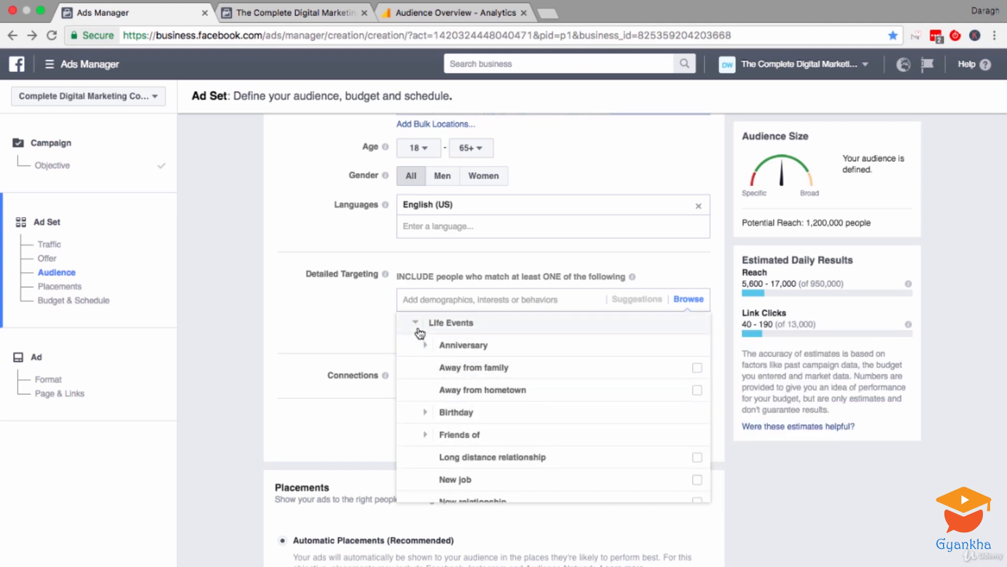
pyautogui.click(416, 328)
# Examine the Parents, Work and Relationship demographics, and close the detailed targeting list
pyautogui.scroll(-2, 427, 391)
pyautogui.click(417, 379)
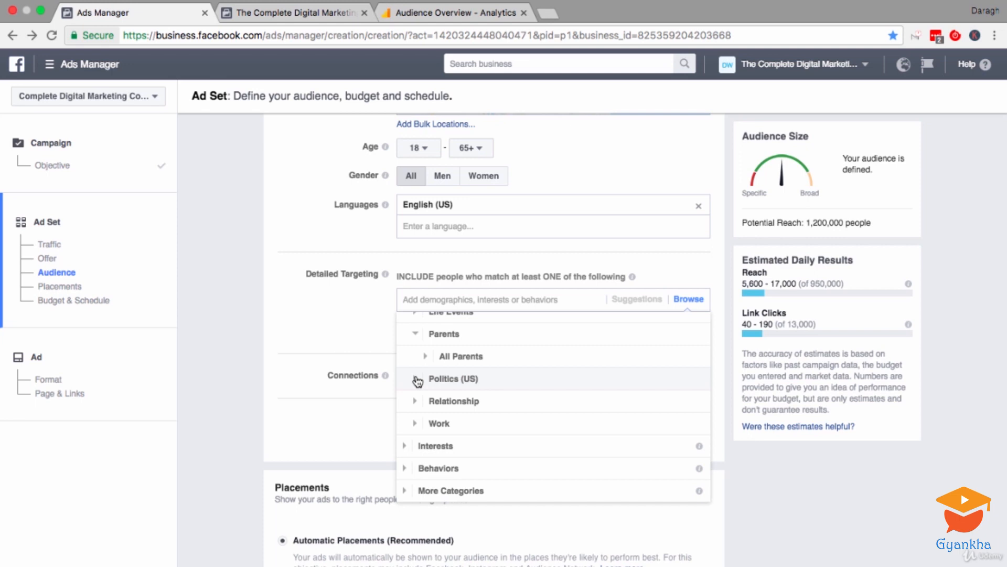
pyautogui.click(418, 424)
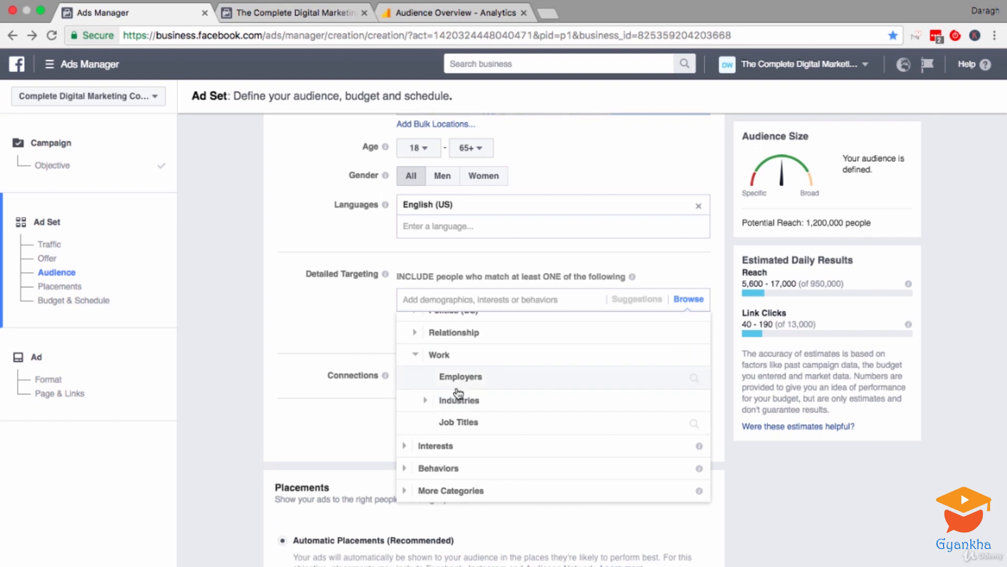
pyautogui.scroll(1, 457, 394)
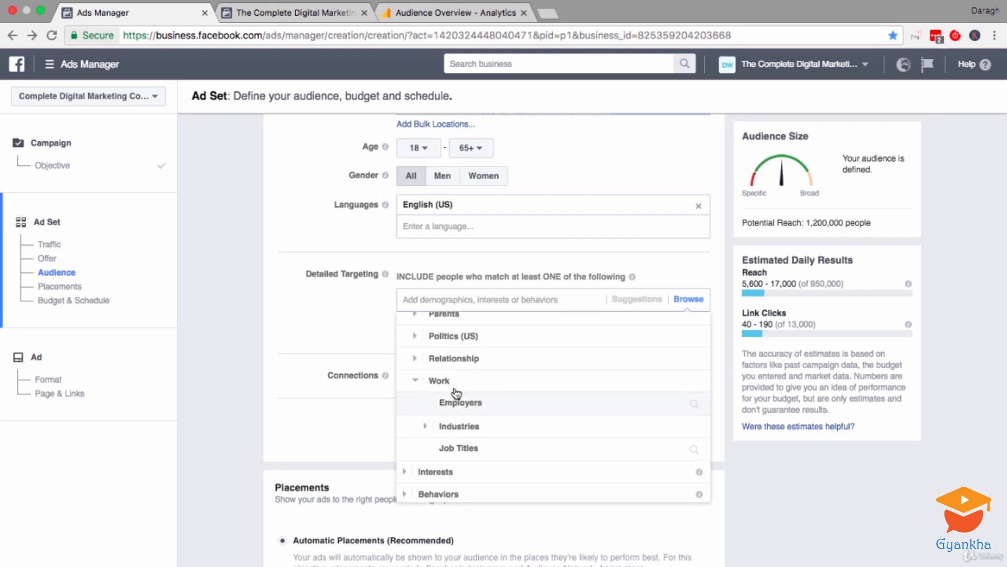
pyautogui.click(416, 358)
pyautogui.scroll(5, 416, 361)
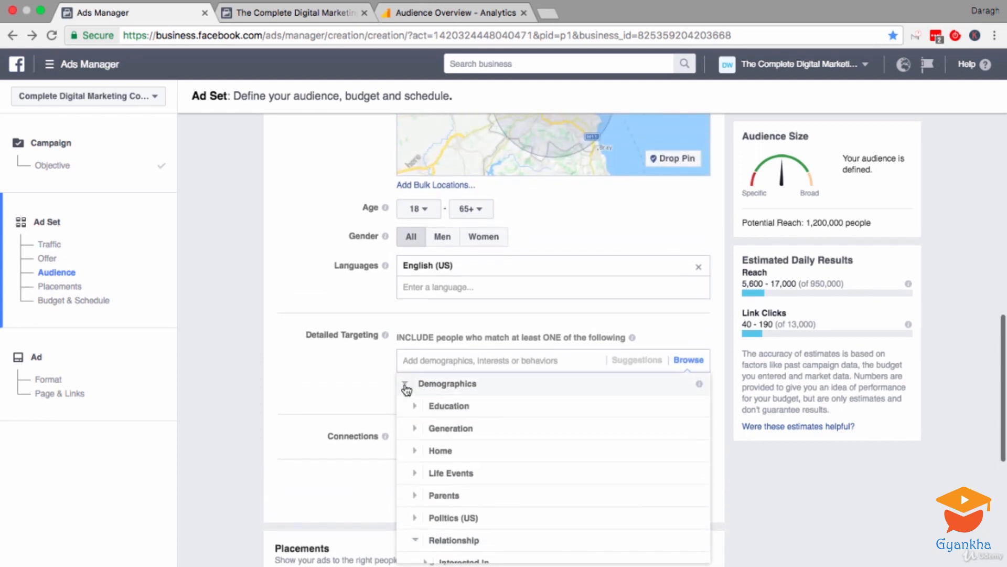
pyautogui.click(406, 386)
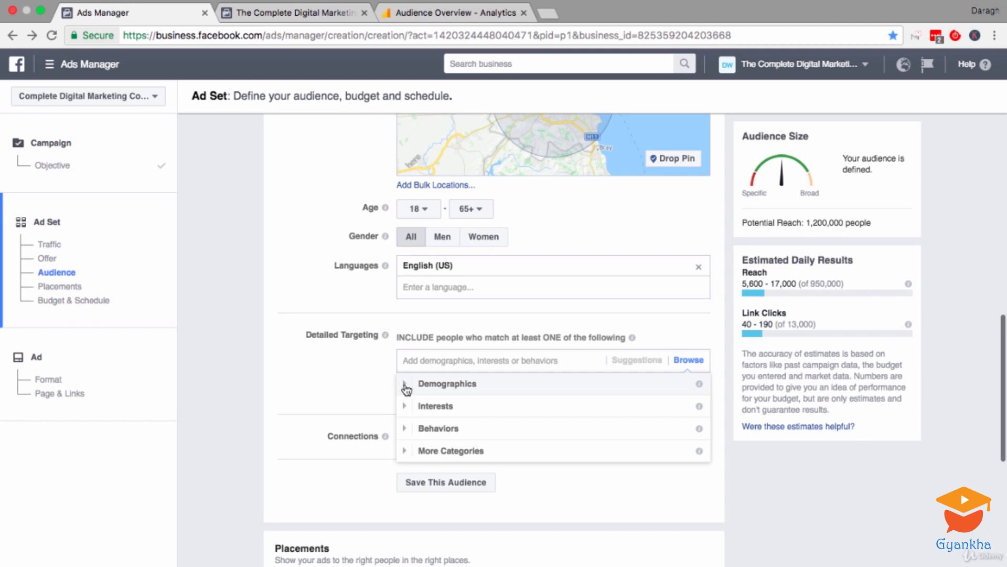
pyautogui.click(374, 389)
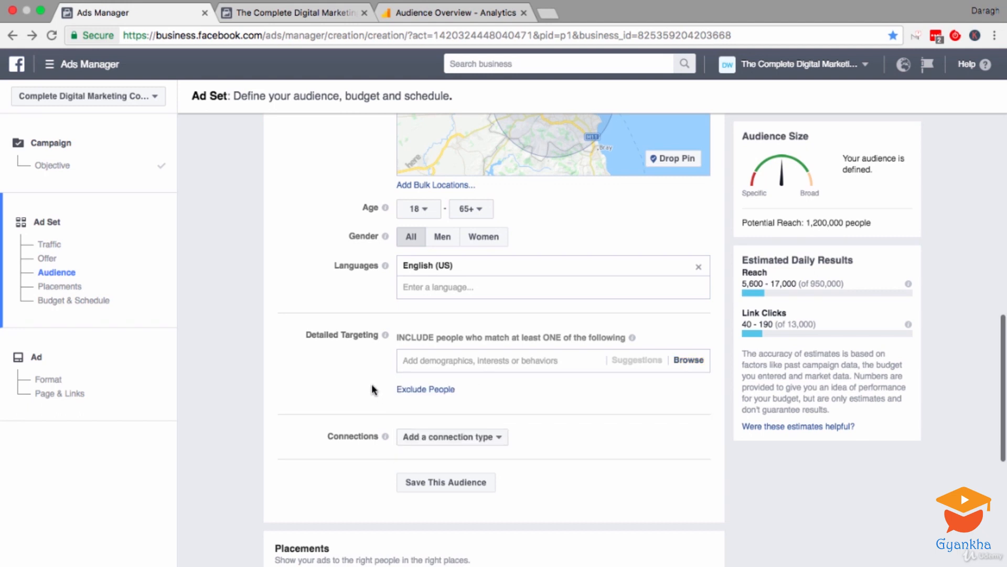
# Review the audience's location, age, gender and language settings, and switch to The Complete Digital Marketing Course's Facebook page
pyautogui.scroll(3, 372, 389)
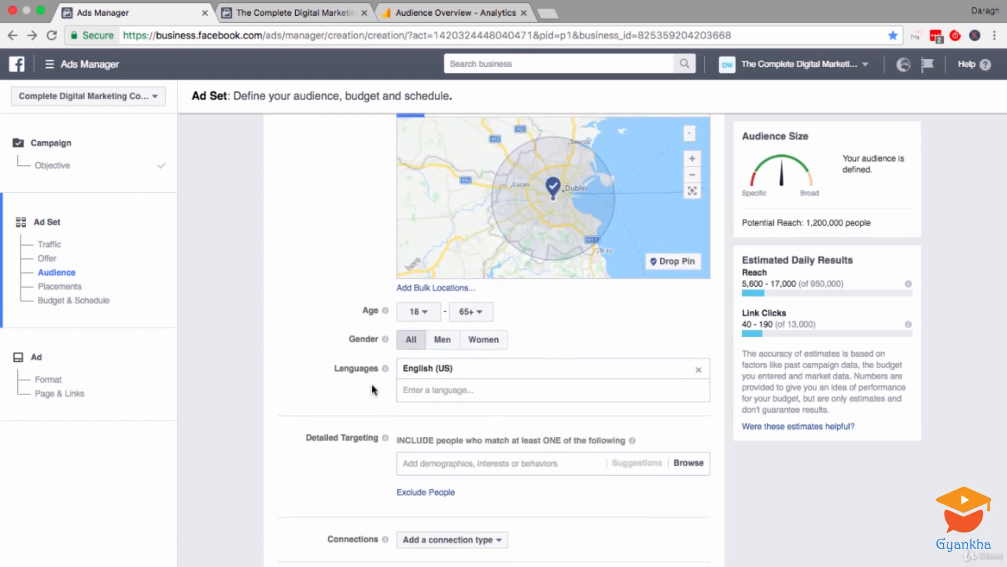
pyautogui.scroll(3, 374, 390)
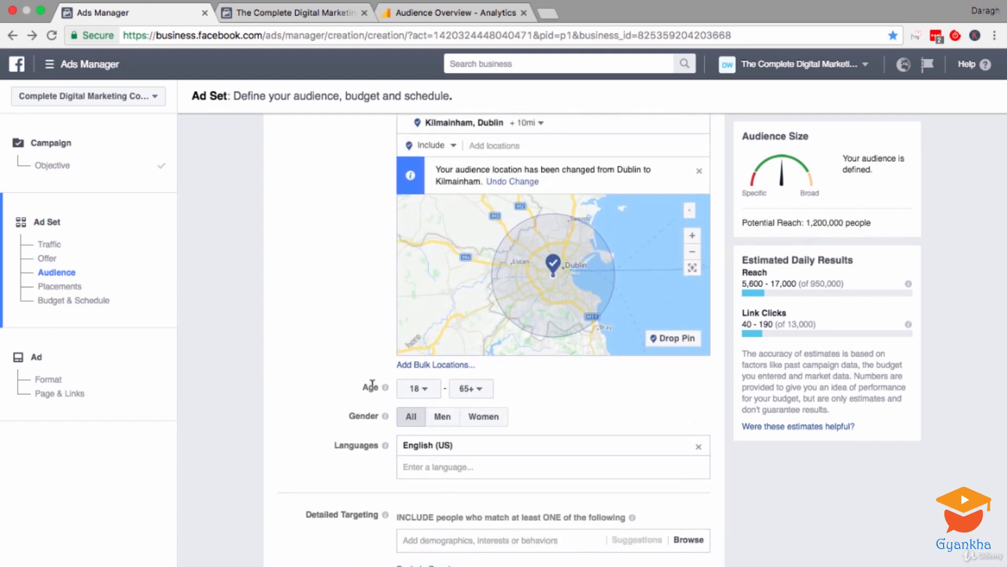
pyautogui.scroll(1, 372, 386)
pyautogui.scroll(2, 373, 389)
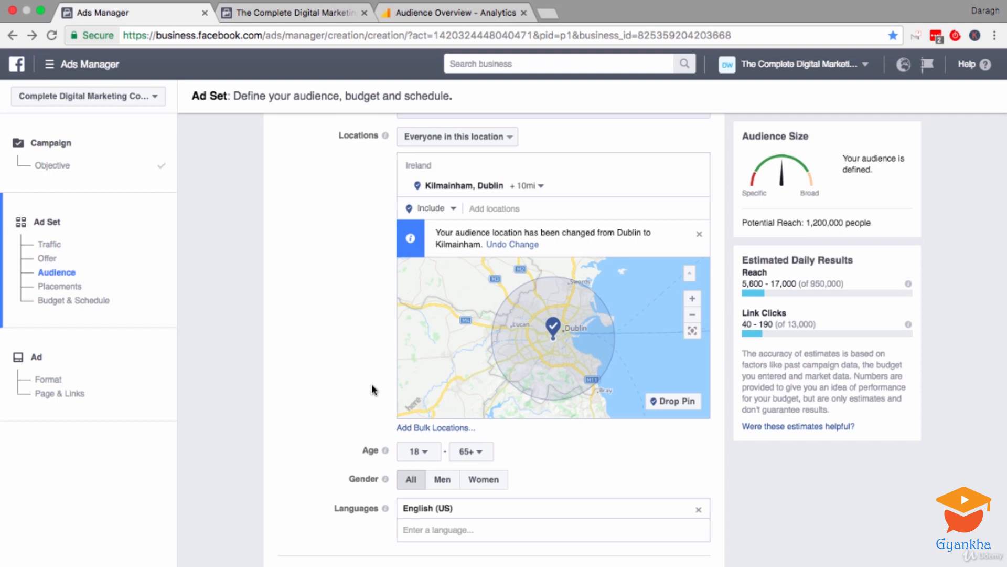
pyautogui.click(339, 18)
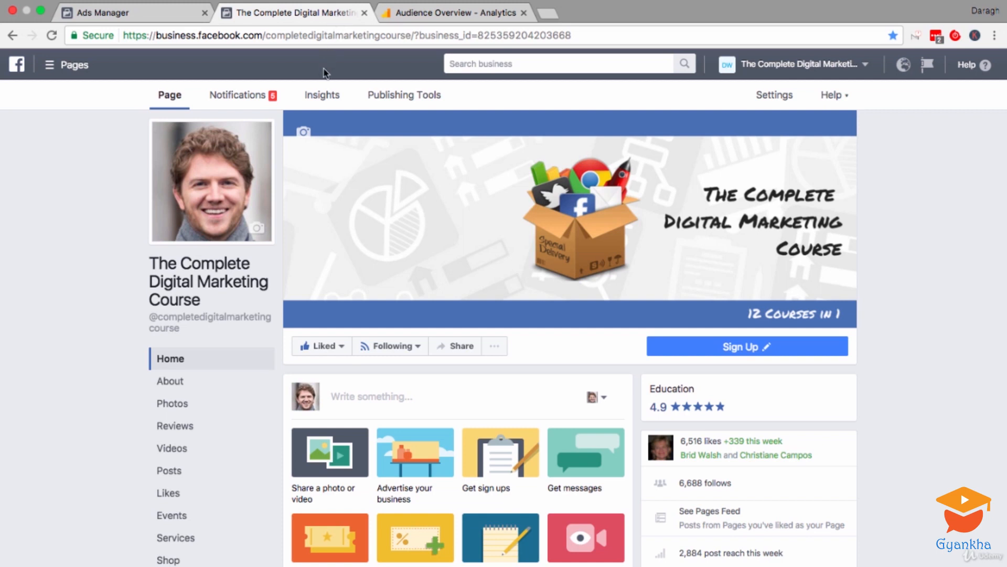
# Examine the fans' age, gender, country and language in the page's People insights, and compare them with the ad set's audience settings
pyautogui.click(321, 100)
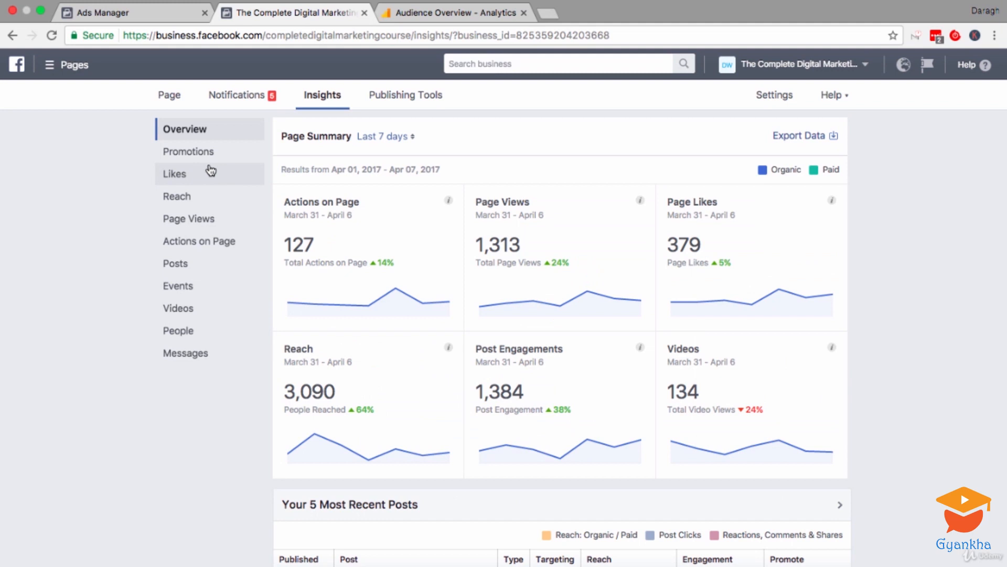
pyautogui.click(170, 331)
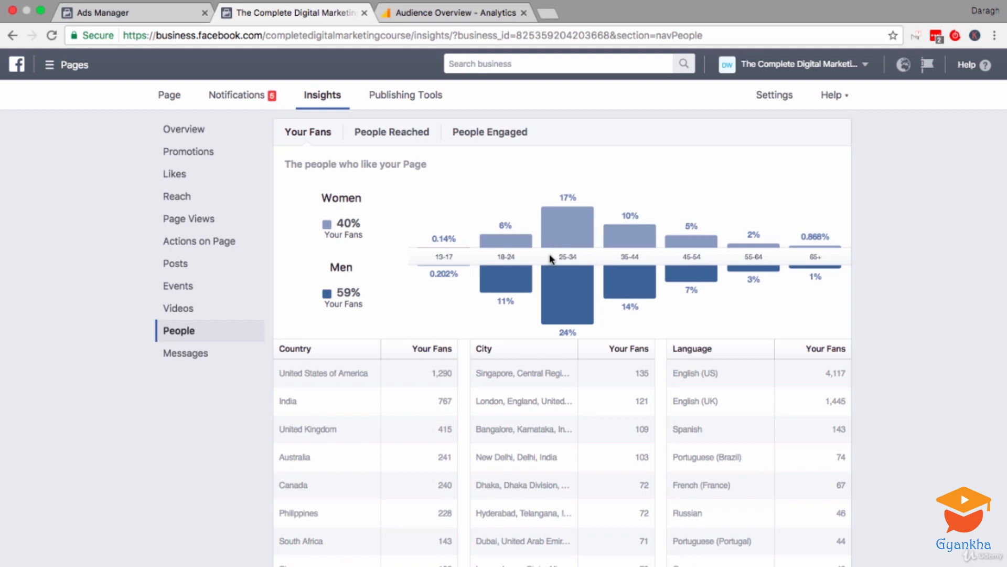
pyautogui.moveTo(559, 222)
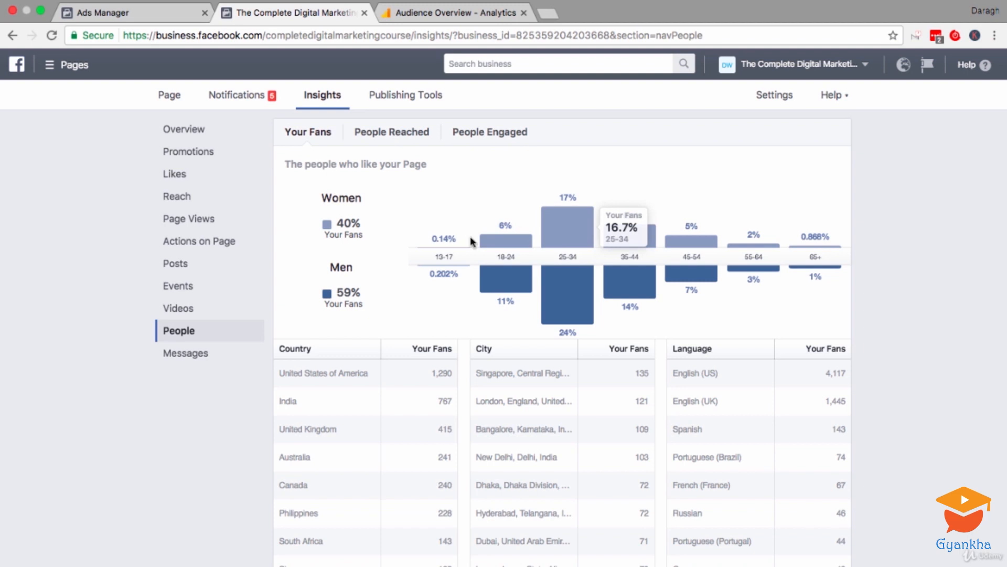
pyautogui.scroll(-1, 398, 260)
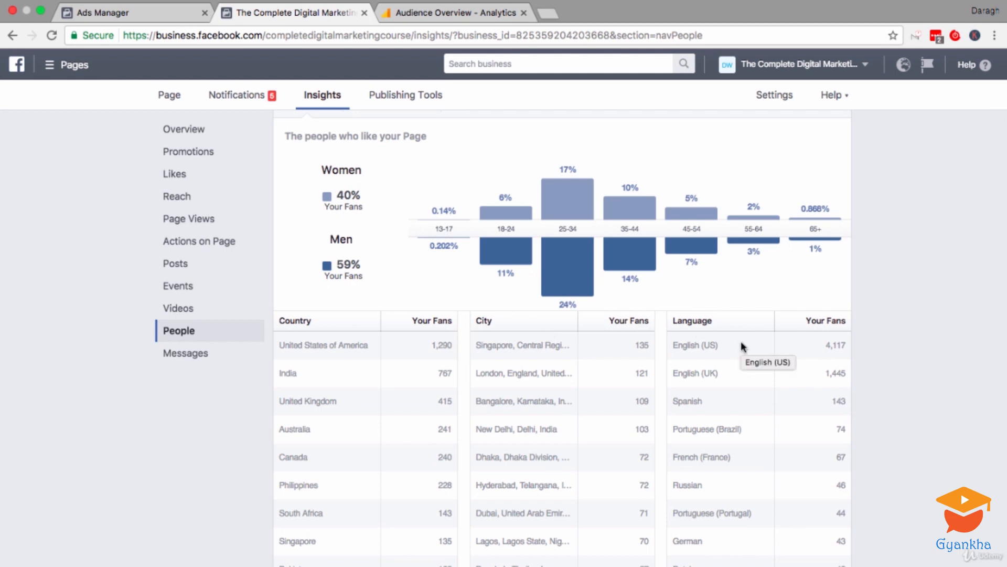
pyautogui.click(155, 12)
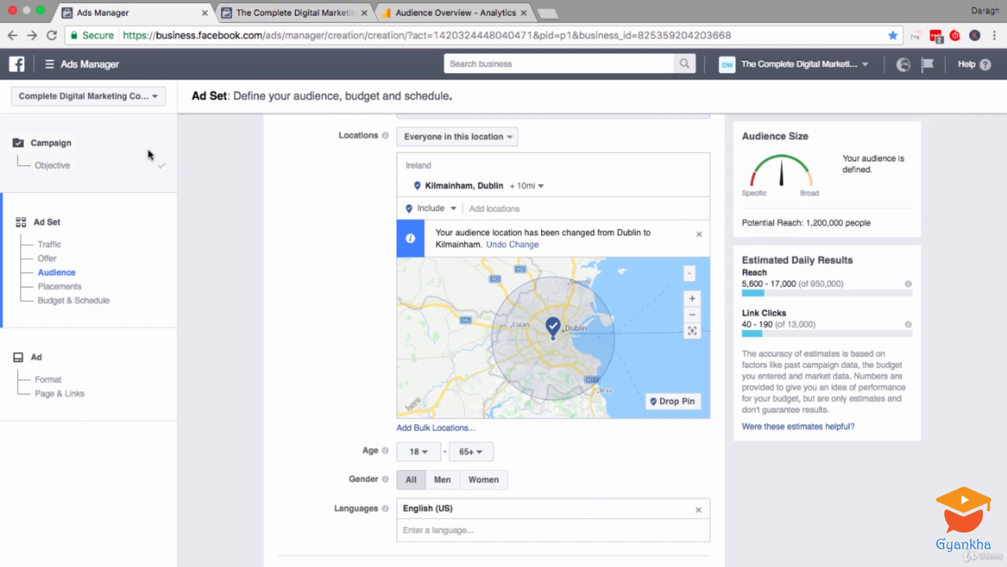
pyautogui.click(307, 13)
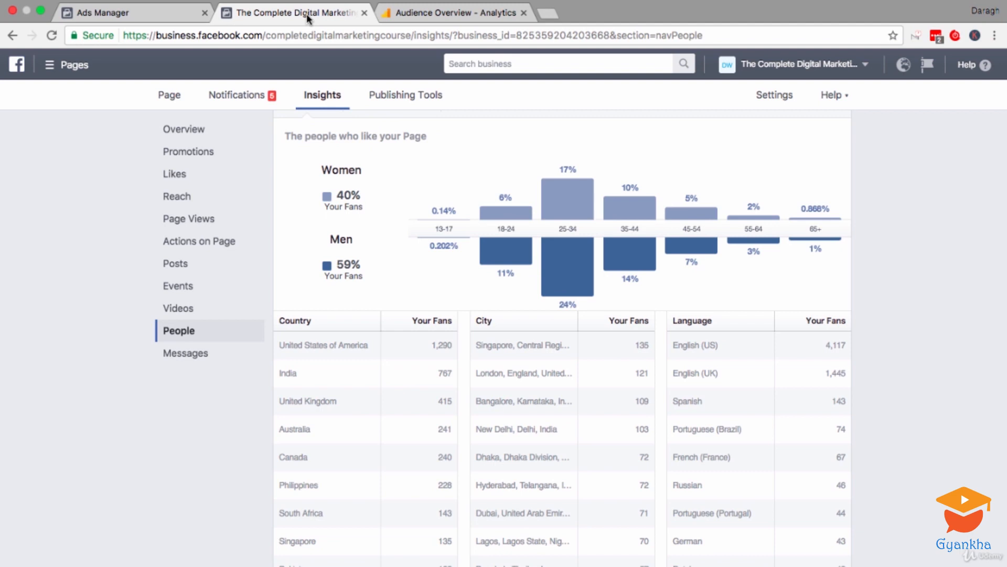
# Switch to Google Analytics and examine the website visitors' age and gender in the audience Demographics overview report
pyautogui.click(412, 13)
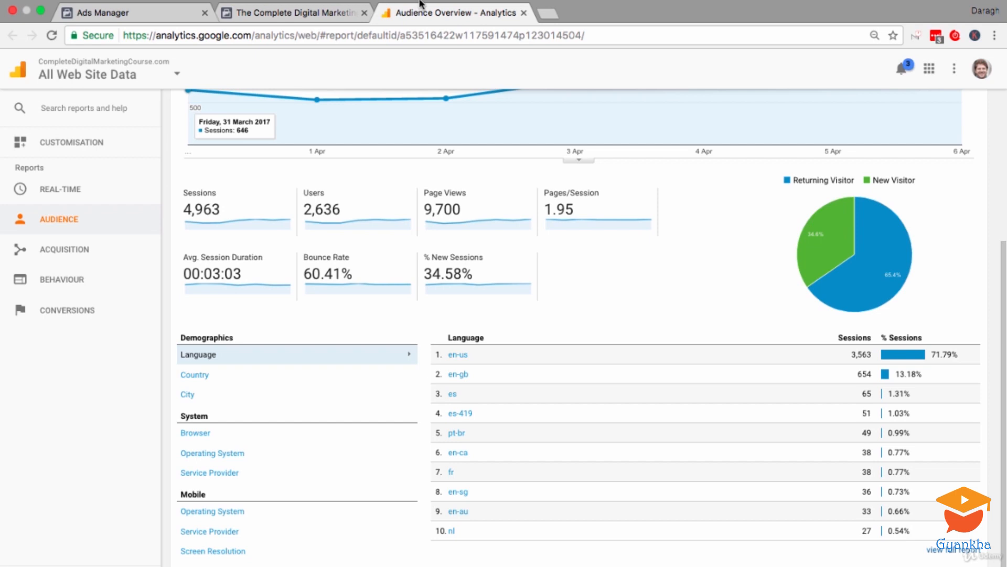
pyautogui.click(77, 219)
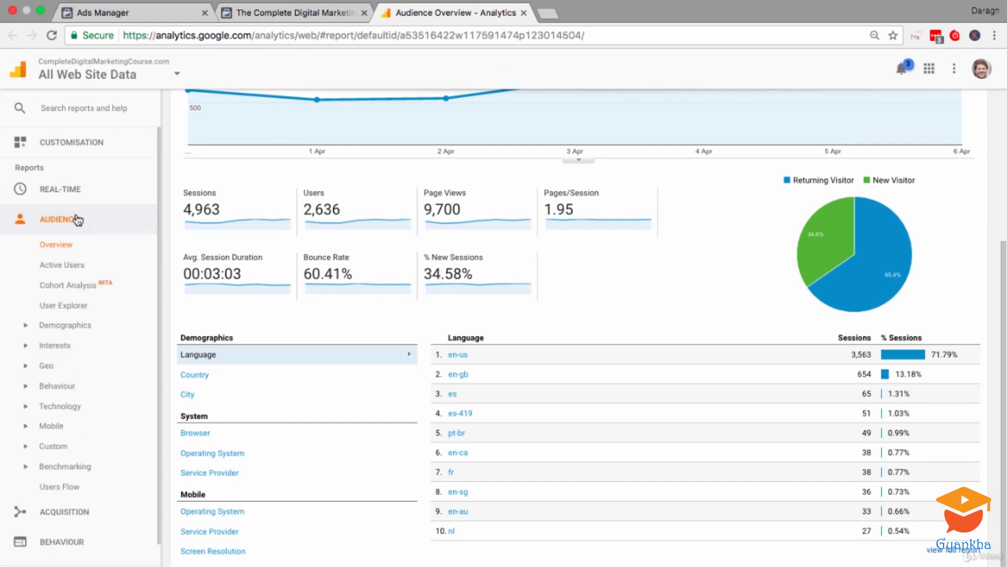
pyautogui.click(30, 326)
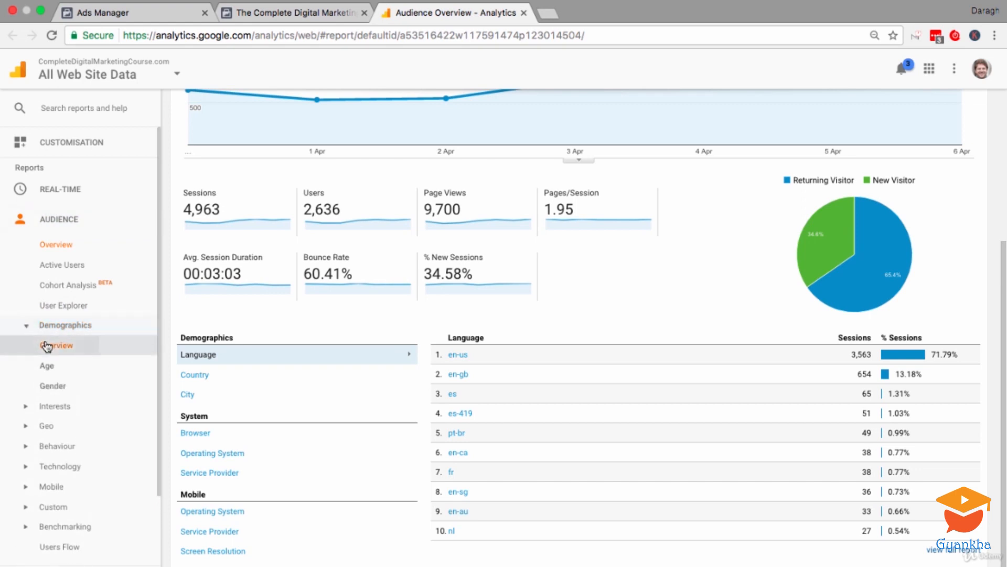
pyautogui.click(47, 346)
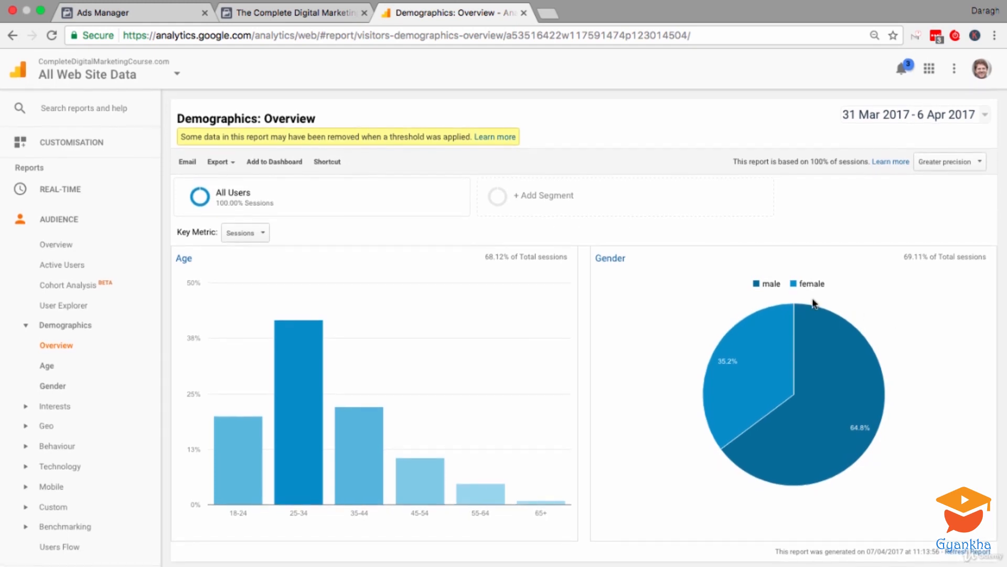
pyautogui.moveTo(832, 358)
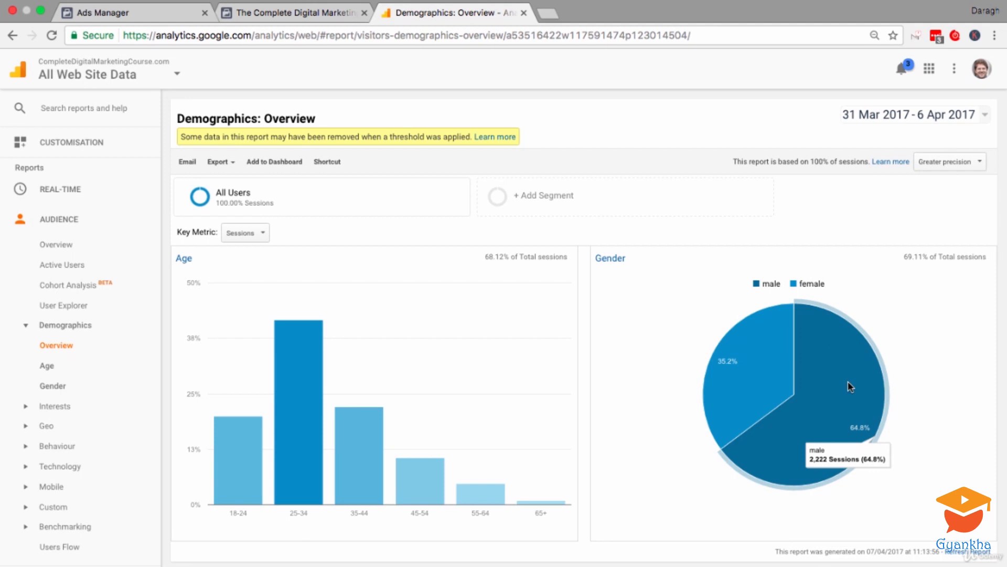
pyautogui.moveTo(312, 401)
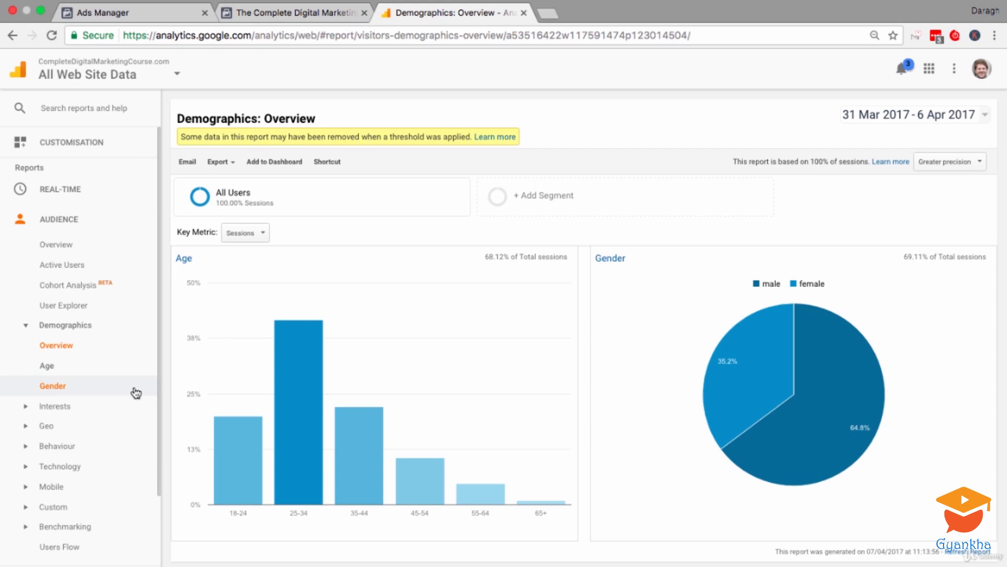
# Open the Geo Language report and examine the website sessions by language
pyautogui.click(45, 425)
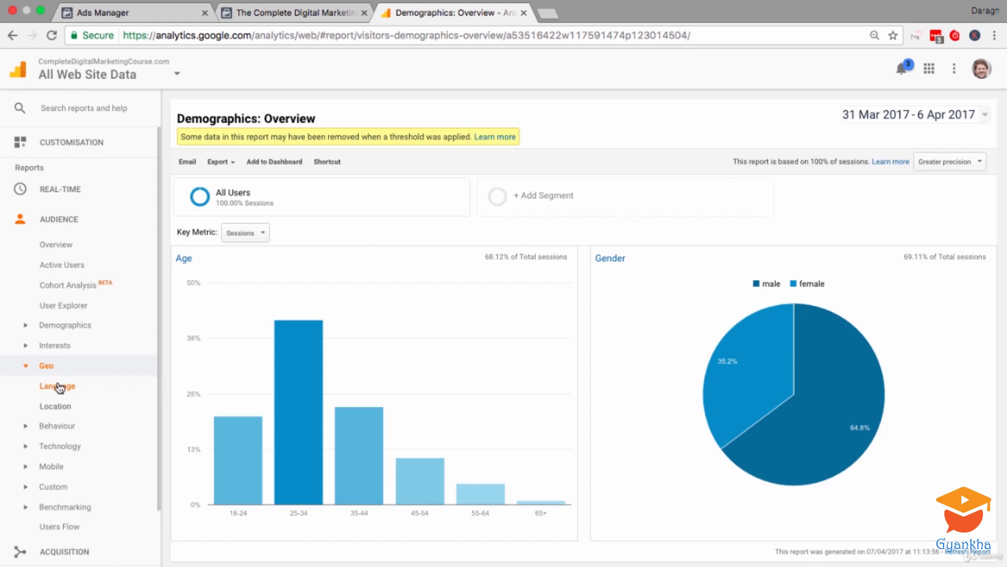
pyautogui.click(59, 390)
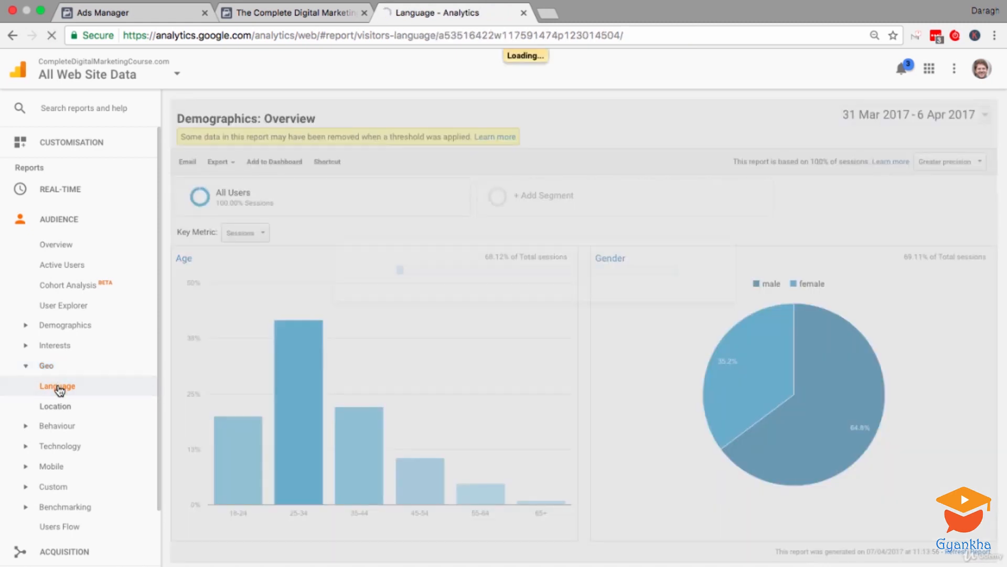
pyautogui.scroll(-2, 151, 384)
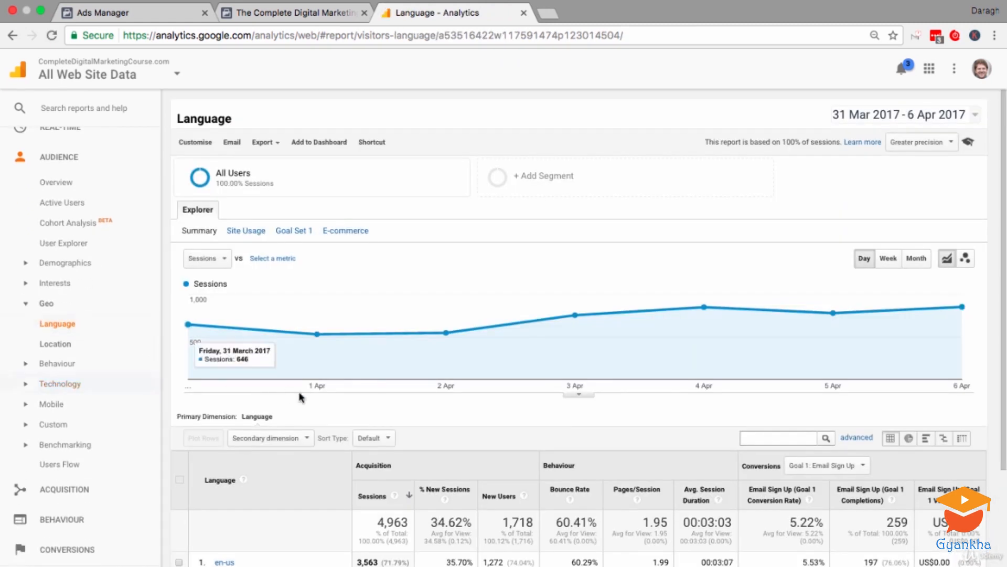
pyautogui.scroll(-3, 299, 394)
pyautogui.scroll(-1, 300, 397)
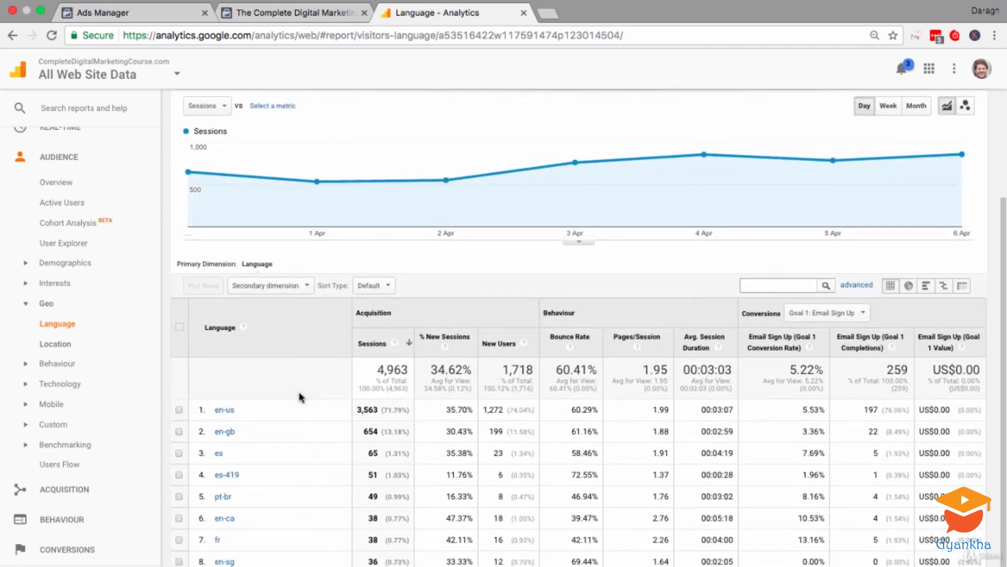
# Open the Geo Location report and examine the website sessions by country and by city
pyautogui.click(77, 349)
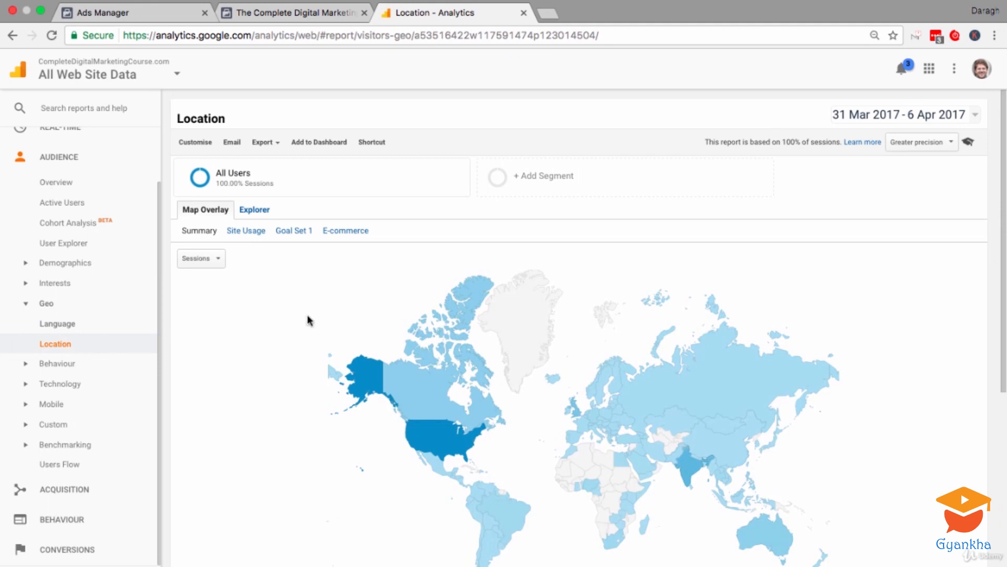
pyautogui.scroll(-5, 389, 348)
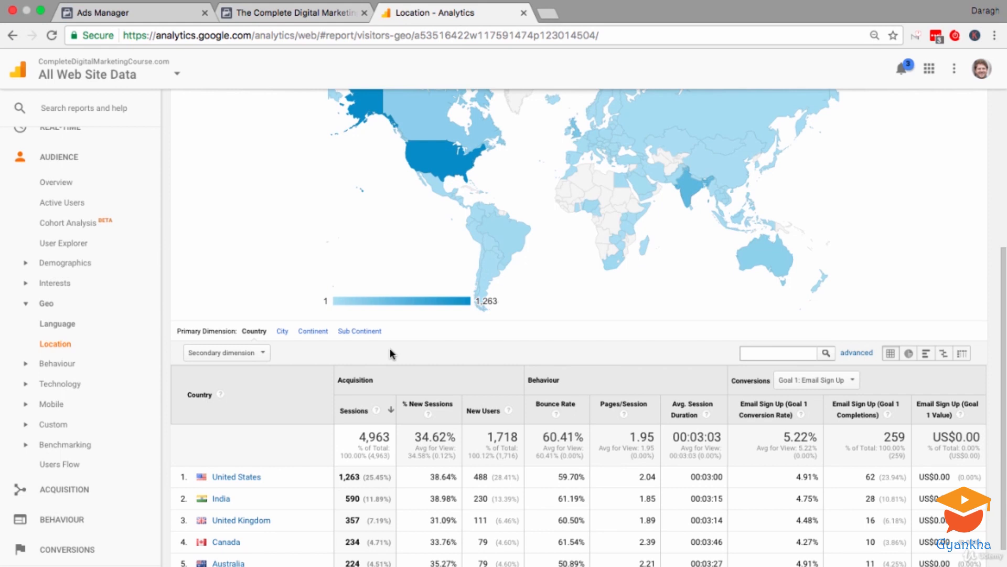
pyautogui.click(282, 332)
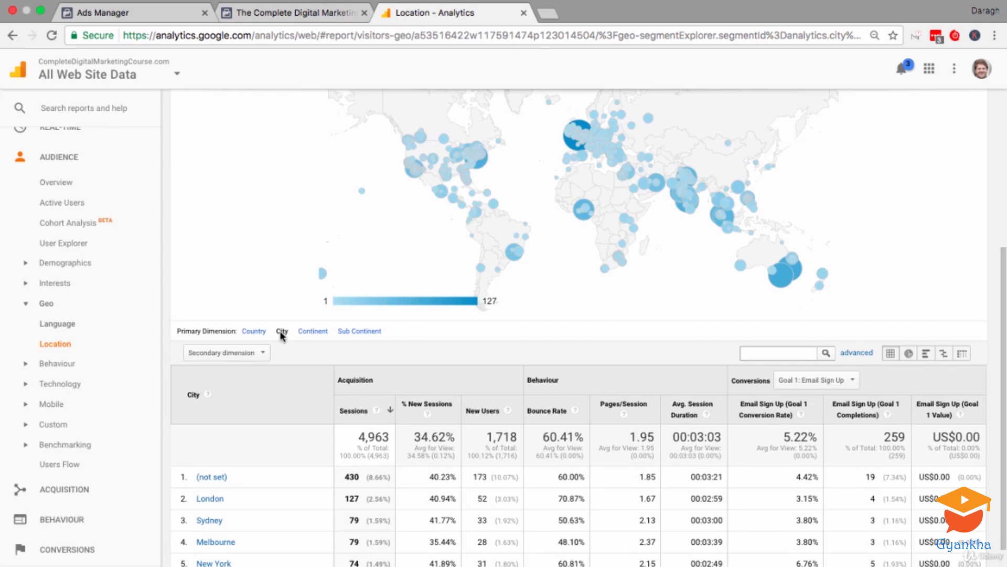
pyautogui.click(251, 332)
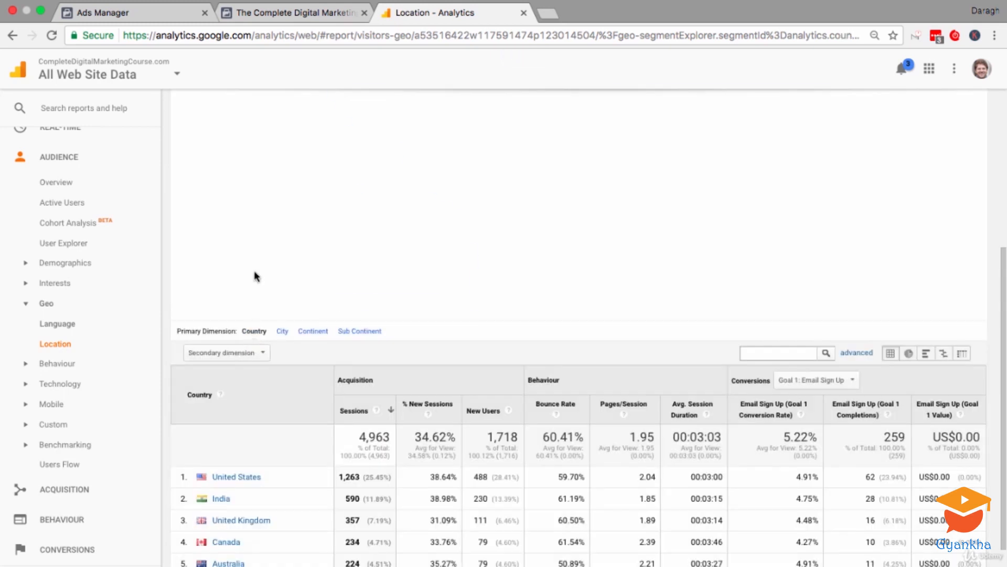
# Return to Ads Manager and replace the Kilmainham, Dublin location with the country United States in the ad set's audience
pyautogui.click(313, 14)
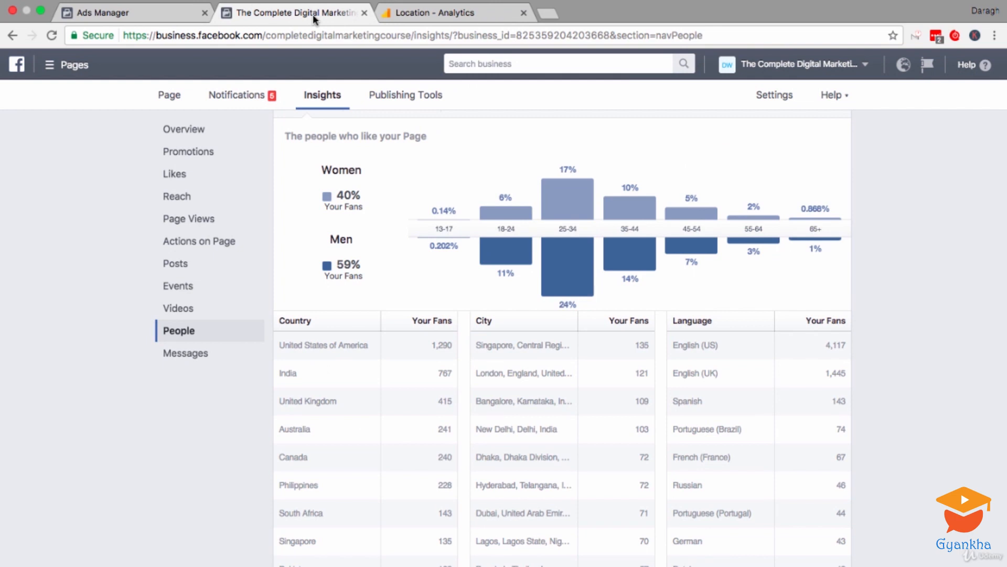
pyautogui.click(178, 14)
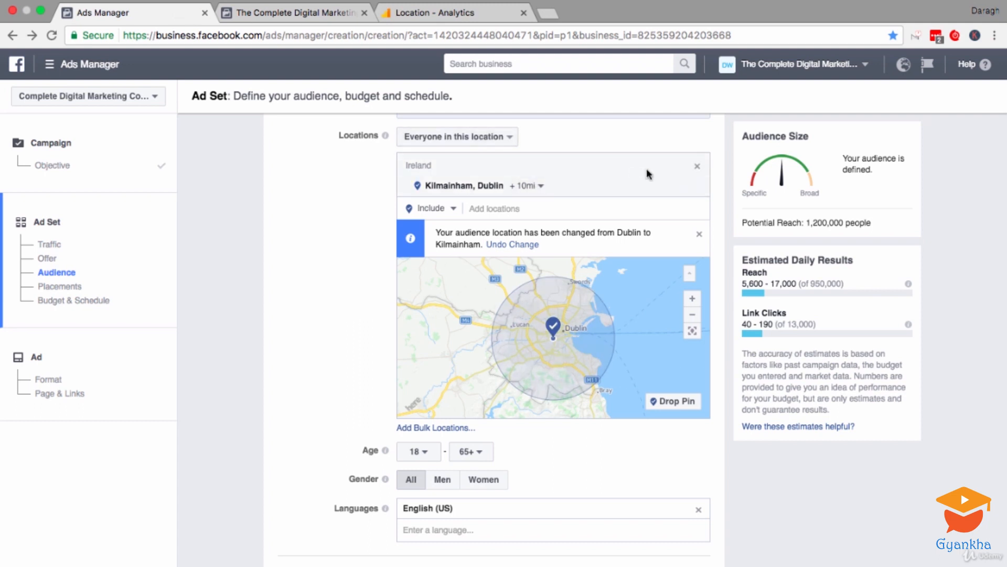
pyautogui.click(697, 167)
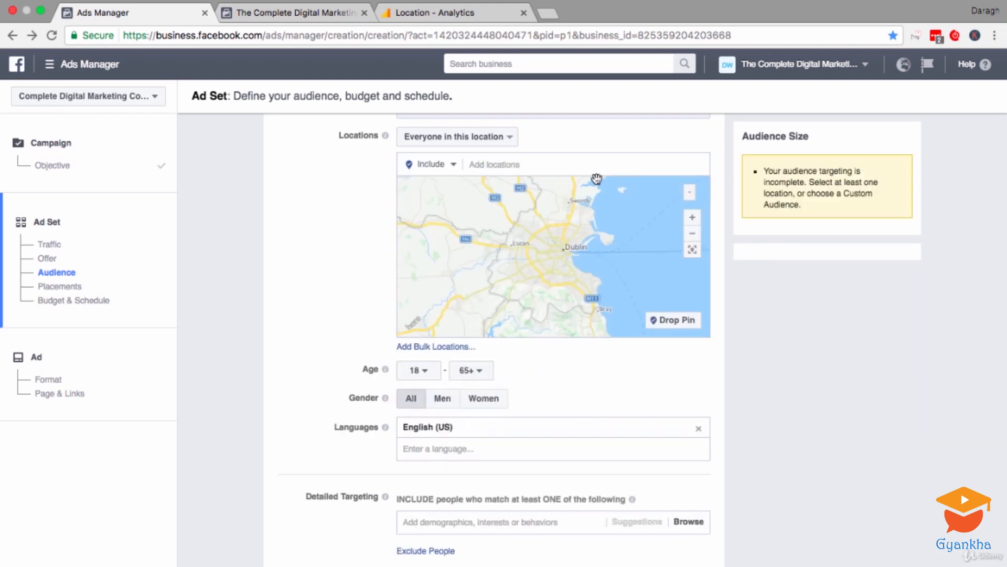
pyautogui.click(497, 165)
pyautogui.write('United')
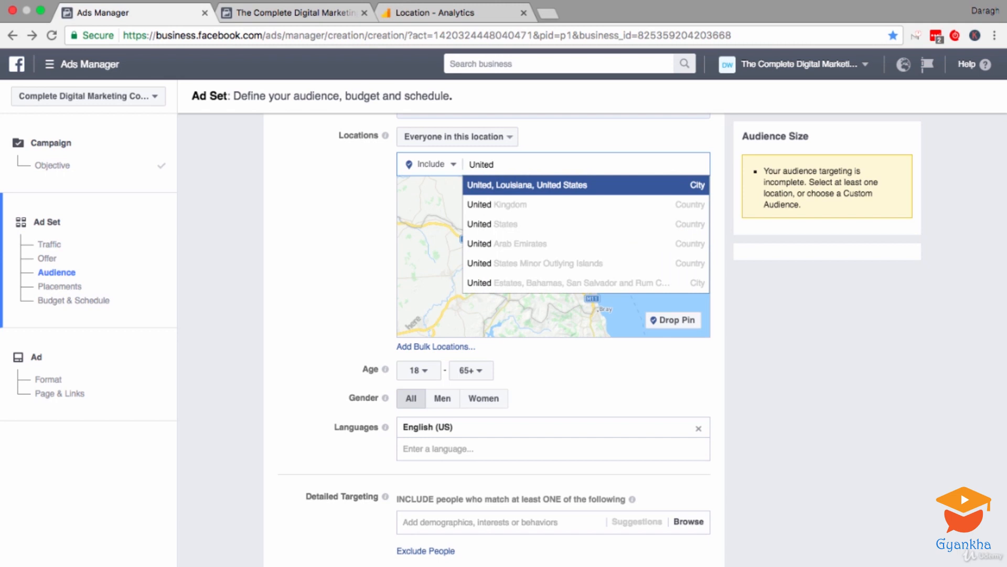
pyautogui.click(497, 224)
# Set the audience's age range to 25–34 and its gender to Men
pyautogui.click(418, 371)
pyautogui.scroll(-1, 432, 475)
pyautogui.click(418, 522)
pyautogui.click(477, 372)
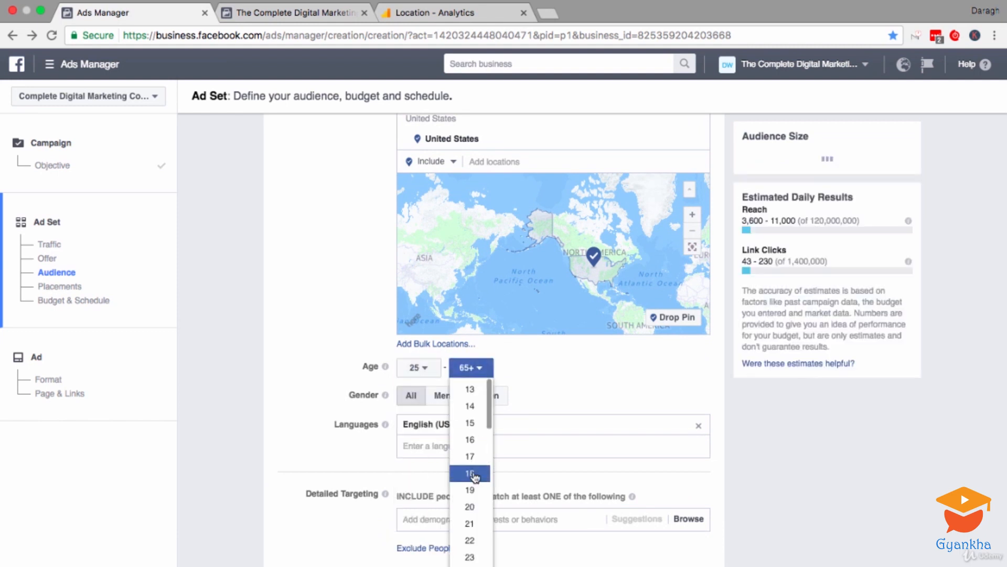
pyautogui.scroll(-2, 469, 473)
pyautogui.scroll(-2, 472, 525)
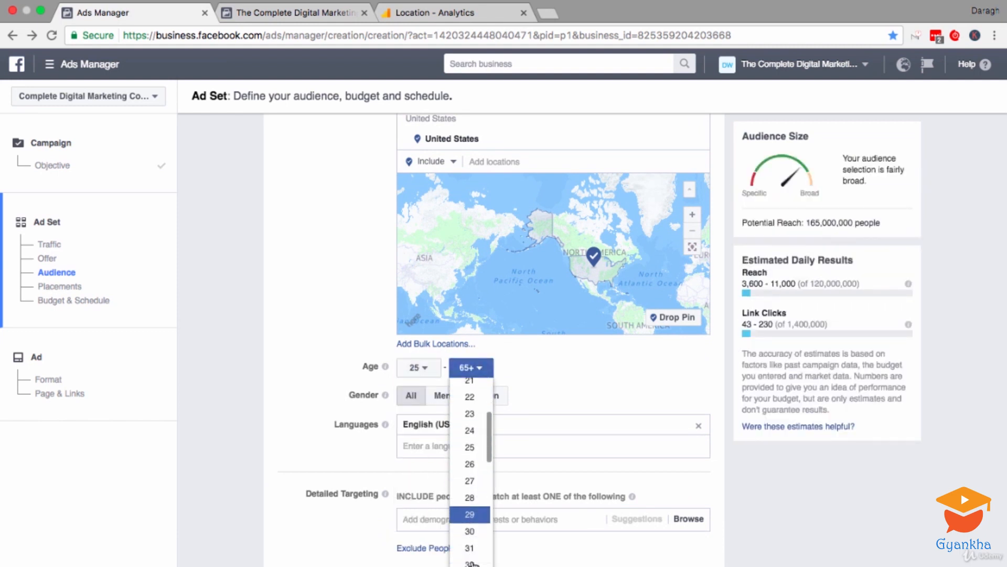
pyautogui.click(470, 565)
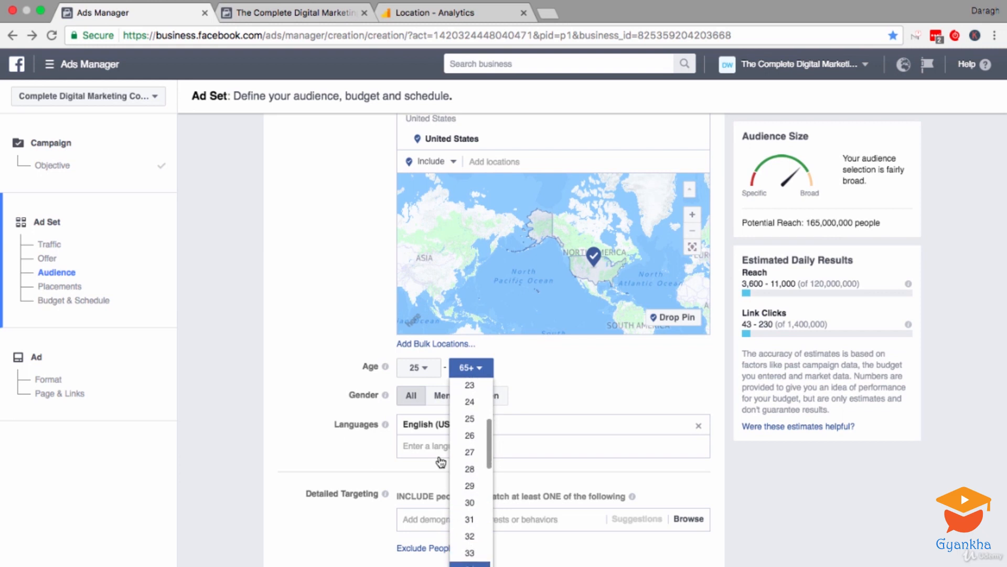
pyautogui.click(443, 398)
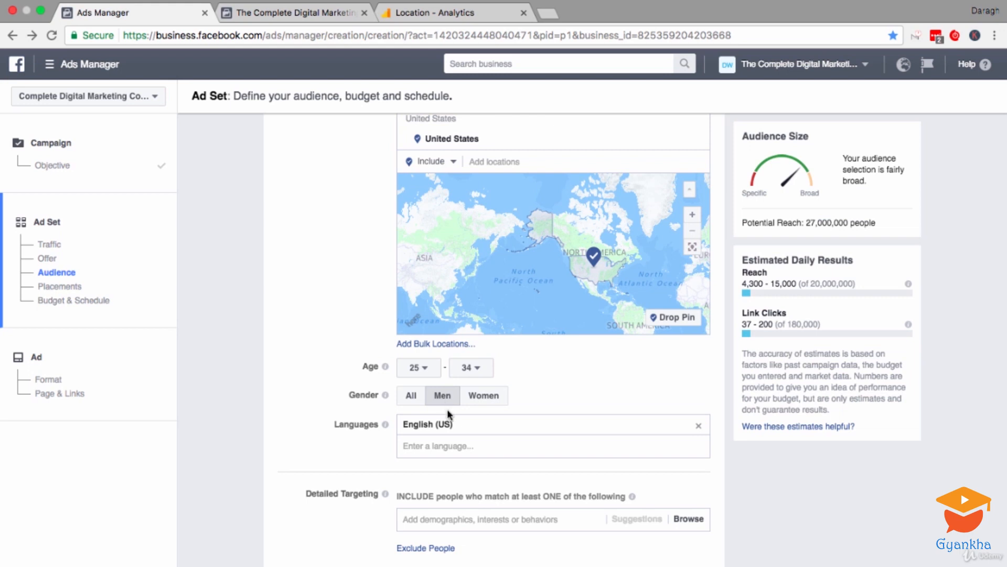
# Check the detailed targeting categories, close the list, and examine the potential reach of the defined audience
pyautogui.scroll(-3, 457, 419)
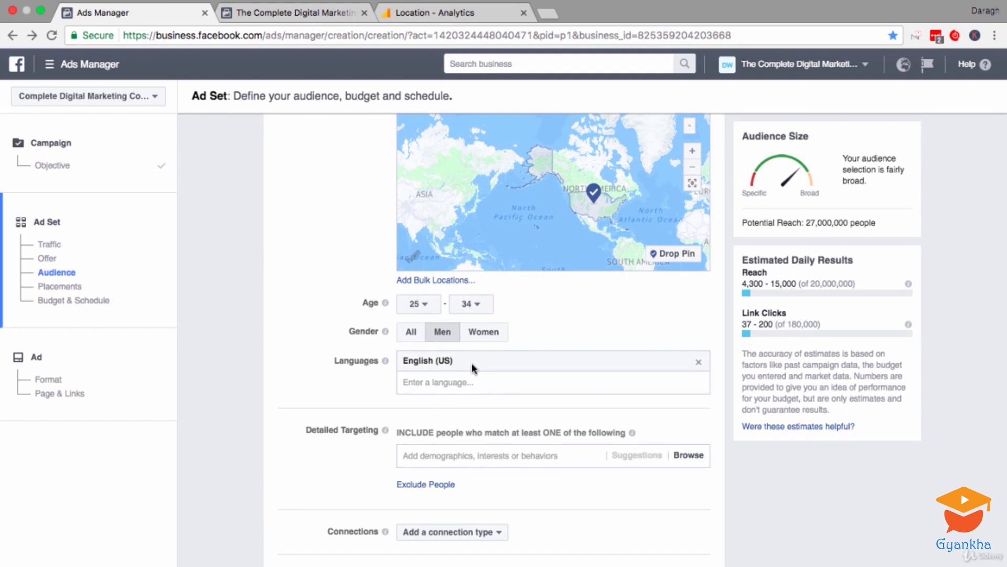
pyautogui.click(477, 455)
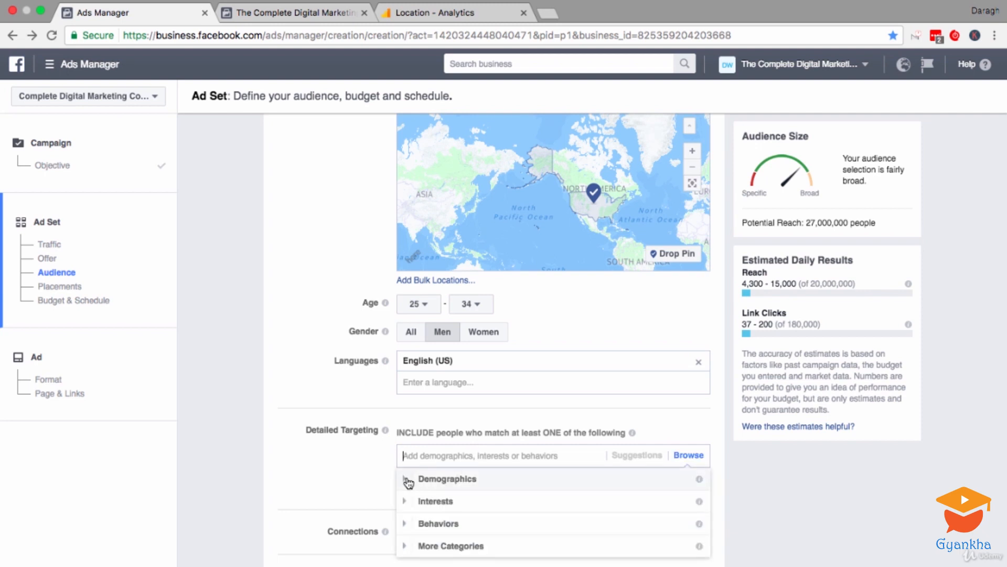
pyautogui.click(406, 479)
pyautogui.click(407, 480)
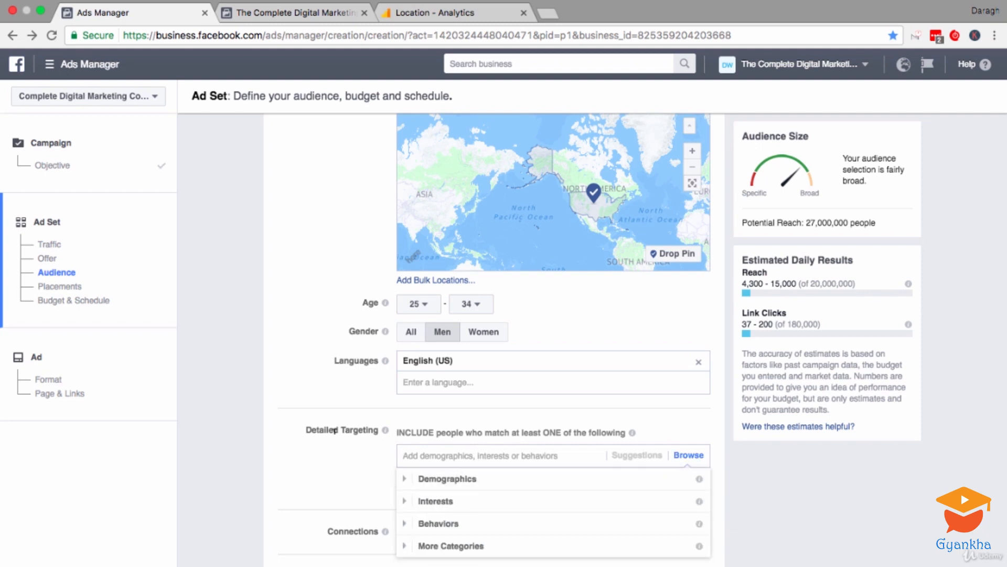
pyautogui.click(321, 402)
pyautogui.scroll(4, 320, 400)
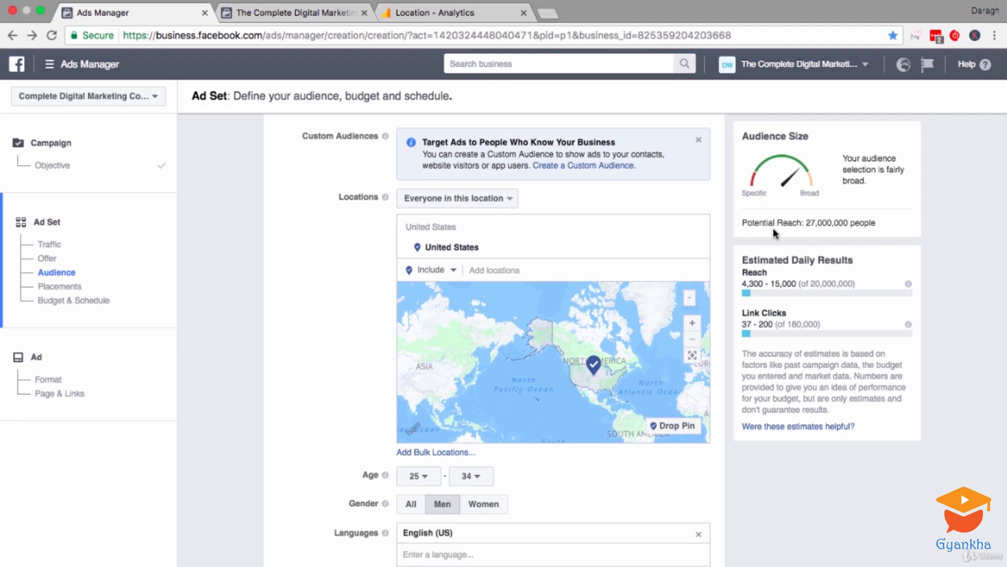
pyautogui.moveTo(807, 223); pyautogui.dragTo(840, 223)
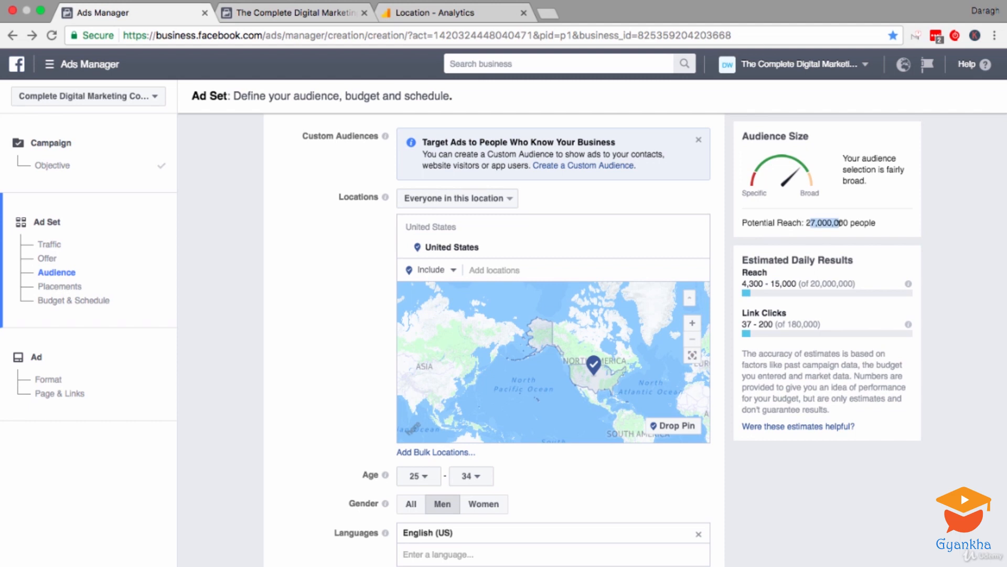